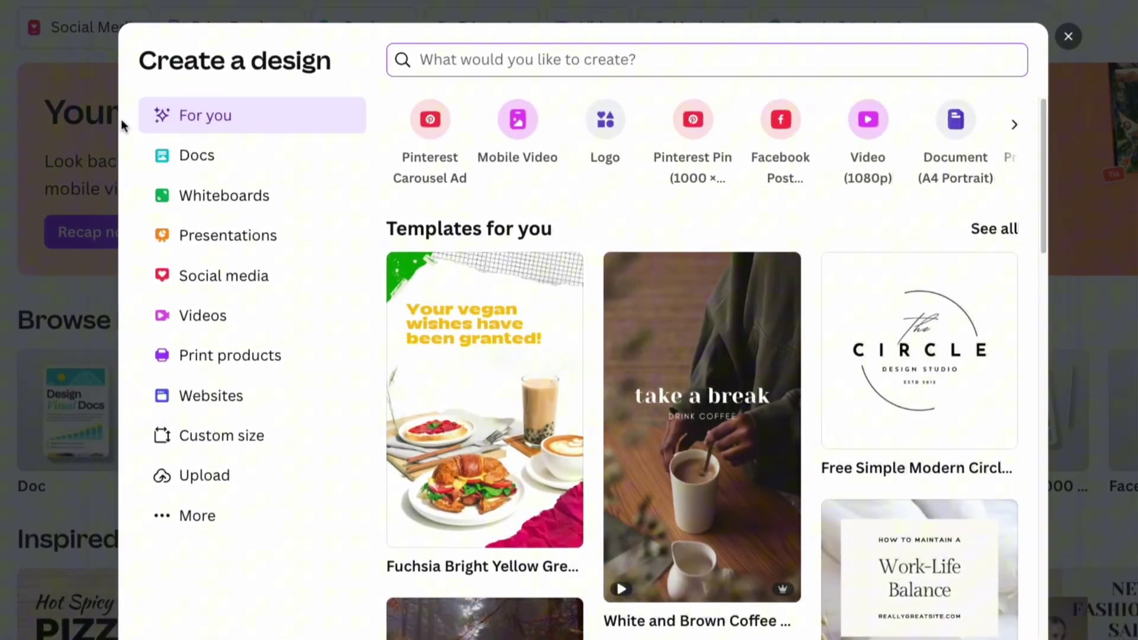
# - Create a new custom-size design of 1500 × 1500 px
pyautogui.click(225, 436)
pyautogui.write('1500')
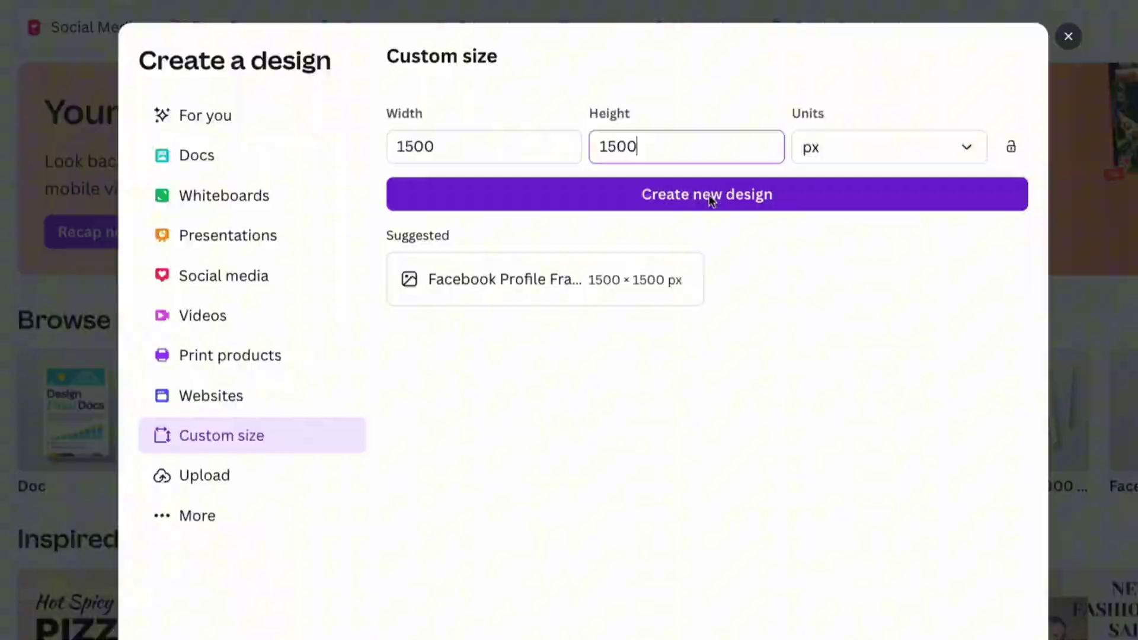
pyautogui.click(709, 196)
# - Place the uploaded aloe cream jar photo on the page, enlarged to nearly full width, and remove its background
pyautogui.click(24, 264)
pyautogui.moveTo(140, 294); pyautogui.dragTo(650, 284)
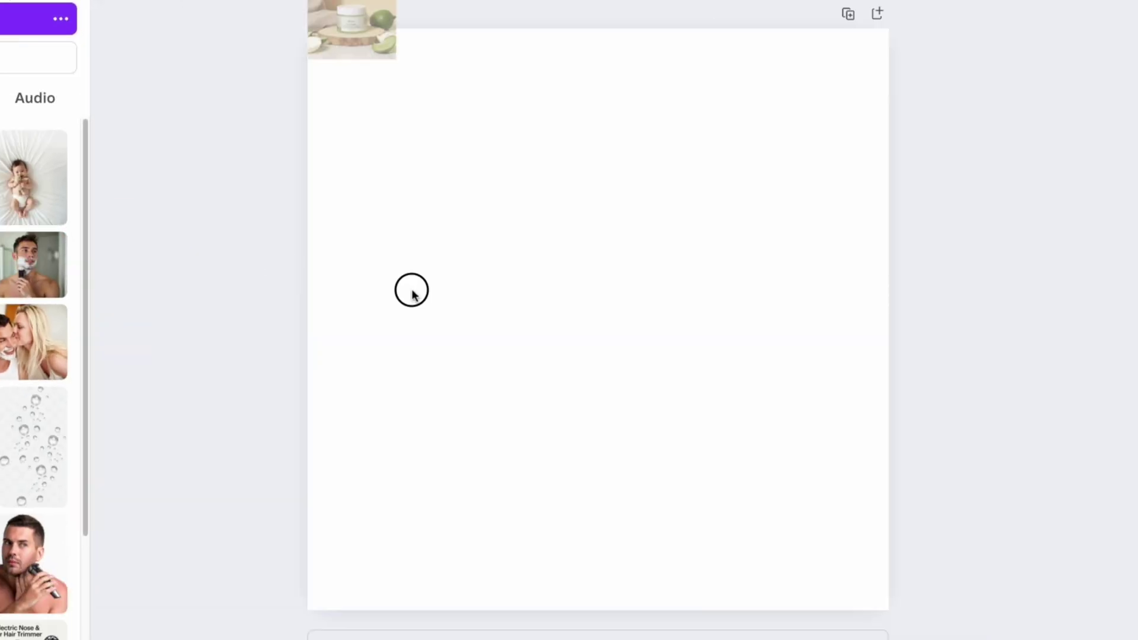
pyautogui.moveTo(789, 84); pyautogui.dragTo(907, 1)
pyautogui.moveTo(452, 522); pyautogui.dragTo(321, 592)
pyautogui.moveTo(650, 492); pyautogui.dragTo(634, 462)
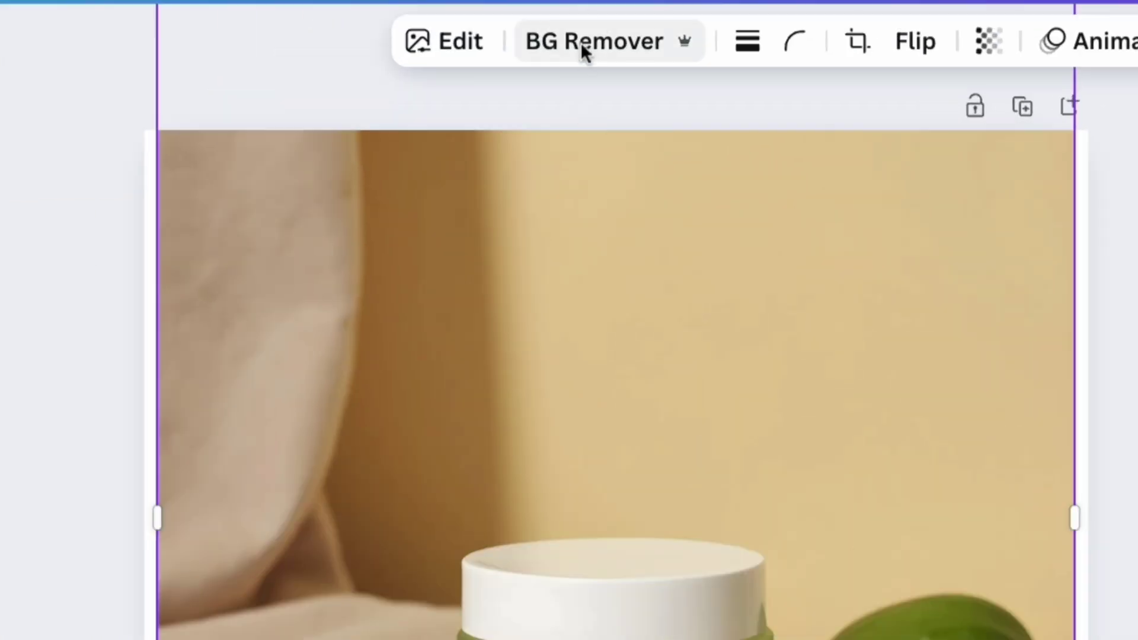
pyautogui.click(581, 44)
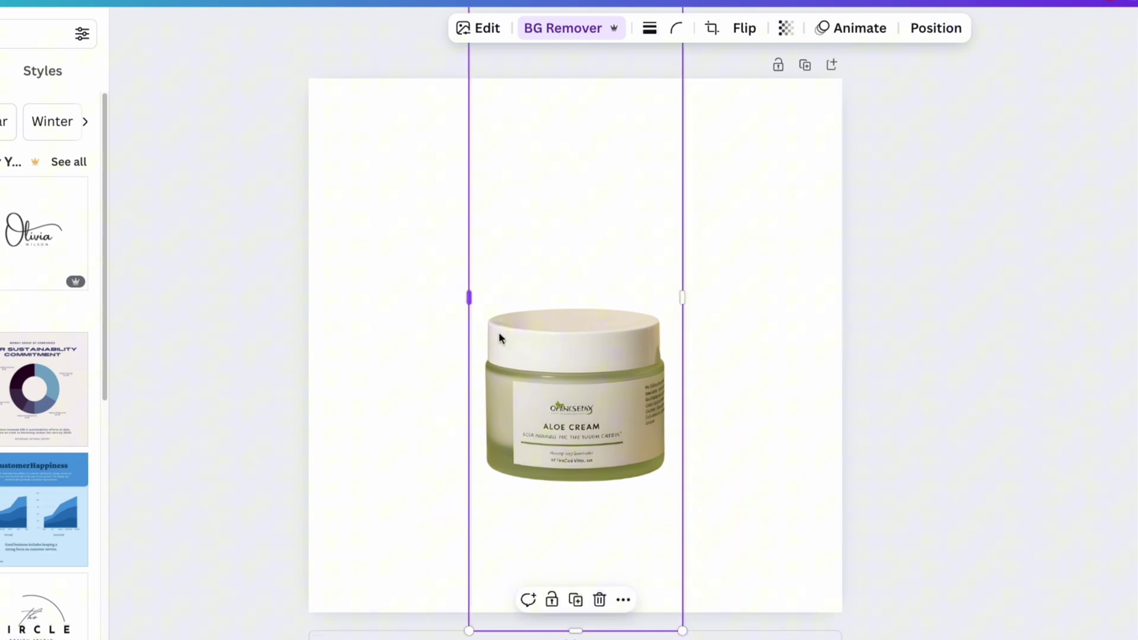
# - Crop the empty area above and below the jar cut-out, and enlarge the jar around the middle of the page
pyautogui.moveTo(584, 415); pyautogui.dragTo(598, 611)
pyautogui.moveTo(584, 524); pyautogui.dragTo(589, 318)
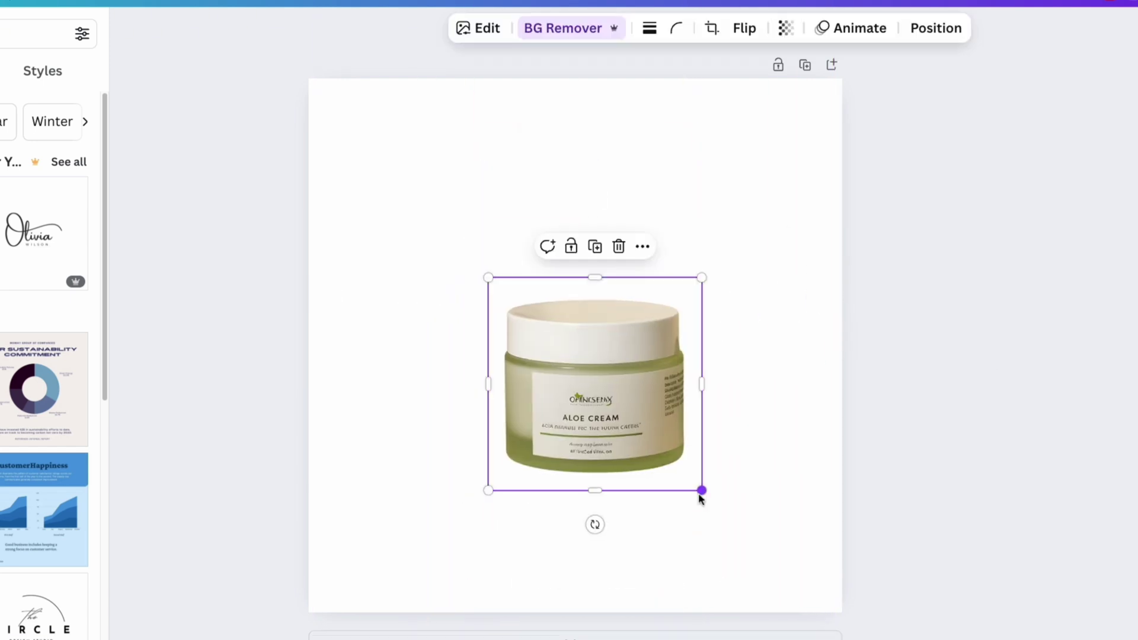
pyautogui.moveTo(701, 490); pyautogui.dragTo(816, 605)
pyautogui.moveTo(736, 503); pyautogui.dragTo(670, 469)
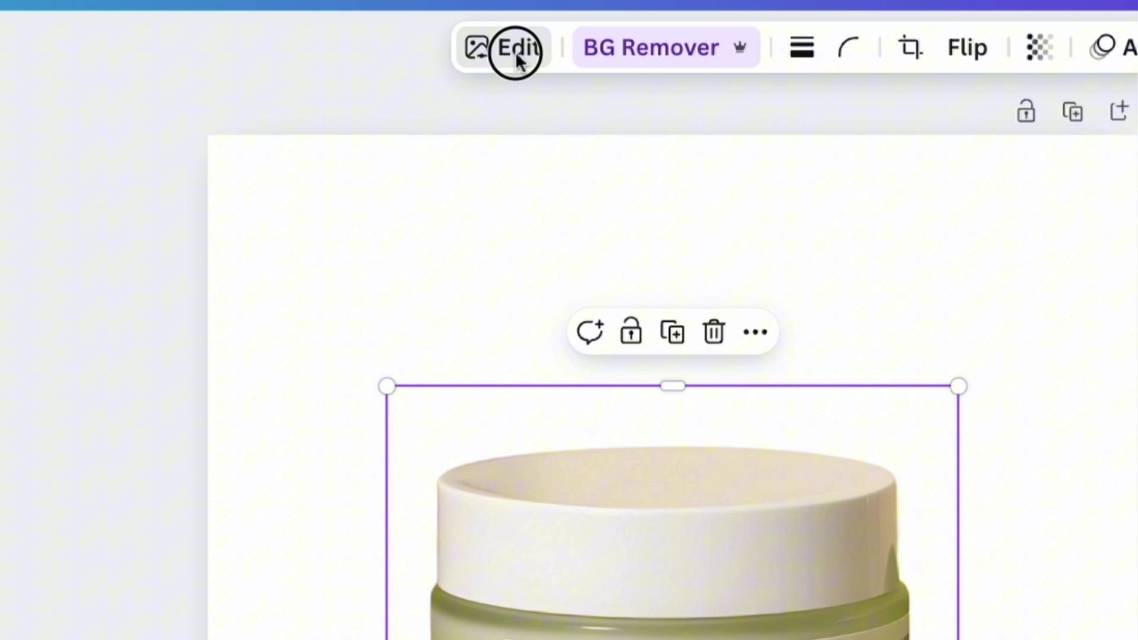
# - Adjust the jar image with a cooler temperature, brightness of 13 and increased contrast
pyautogui.click(507, 40)
pyautogui.moveTo(148, 209); pyautogui.dragTo(136, 207)
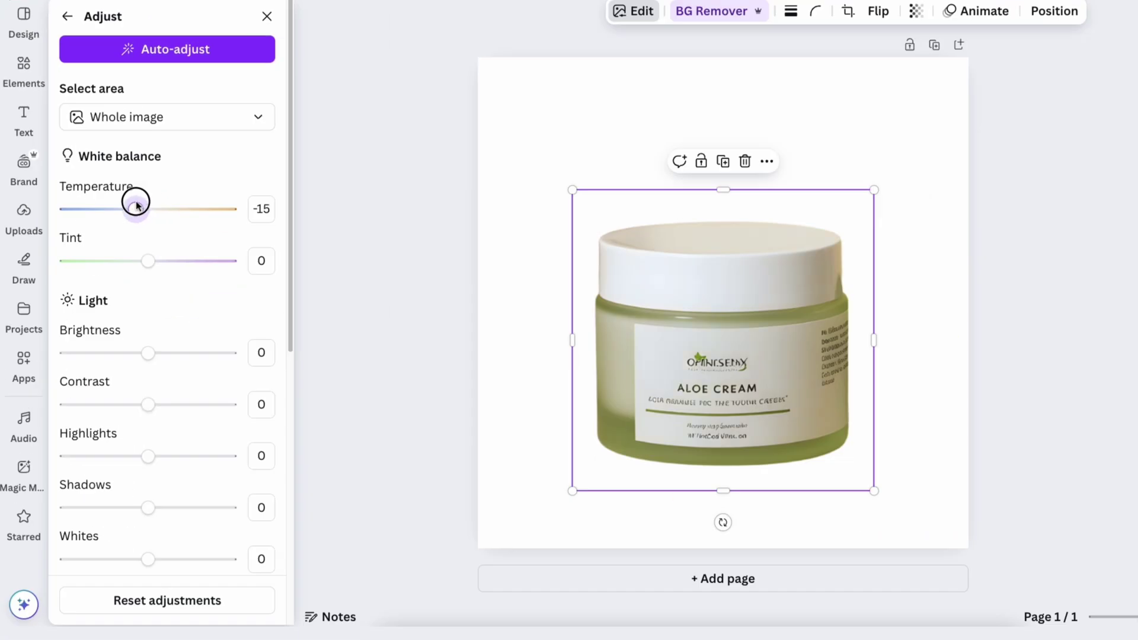
pyautogui.moveTo(148, 353); pyautogui.dragTo(160, 353)
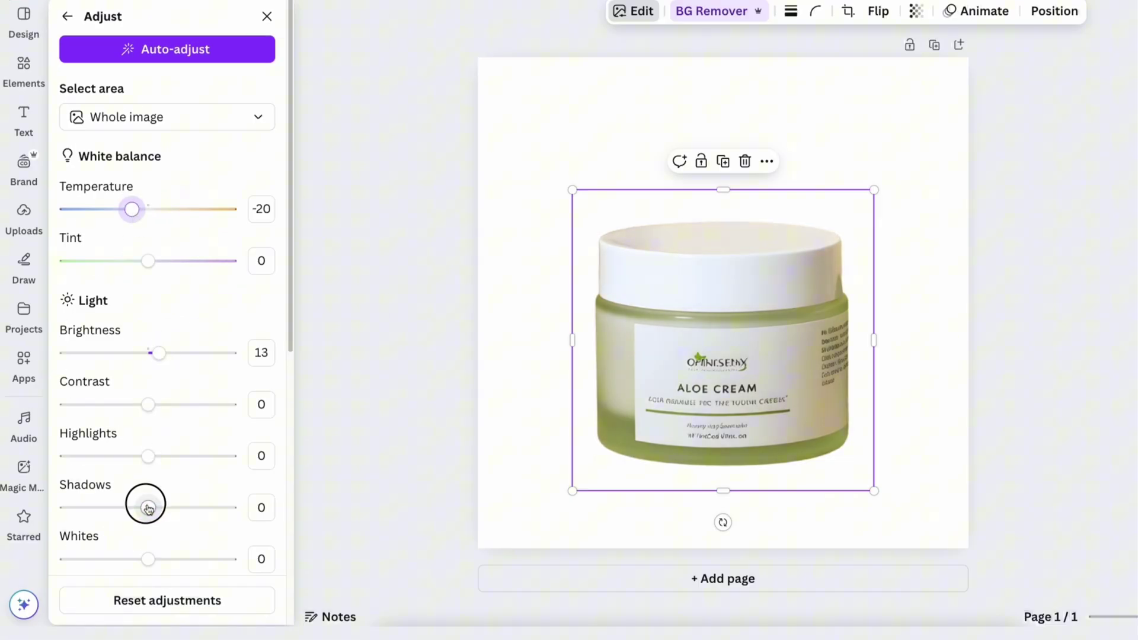
pyautogui.moveTo(148, 405); pyautogui.dragTo(189, 403)
pyautogui.moveTo(127, 208); pyautogui.dragTo(116, 209)
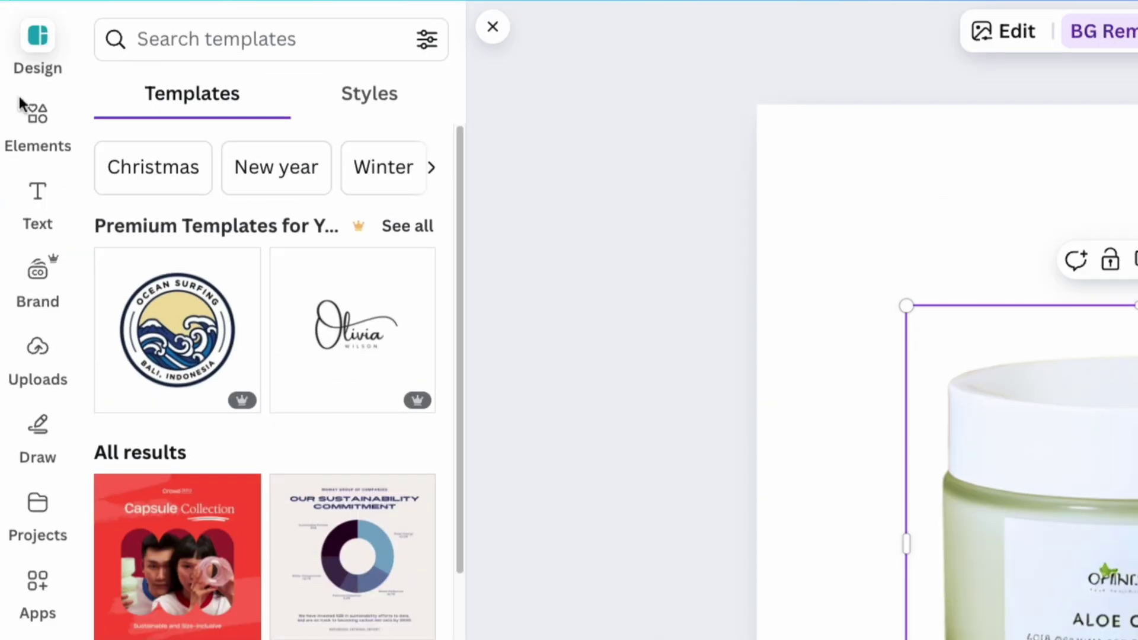
# - Search the element graphics for "shadow" and add the soft curved black shadow to the page
pyautogui.click(38, 113)
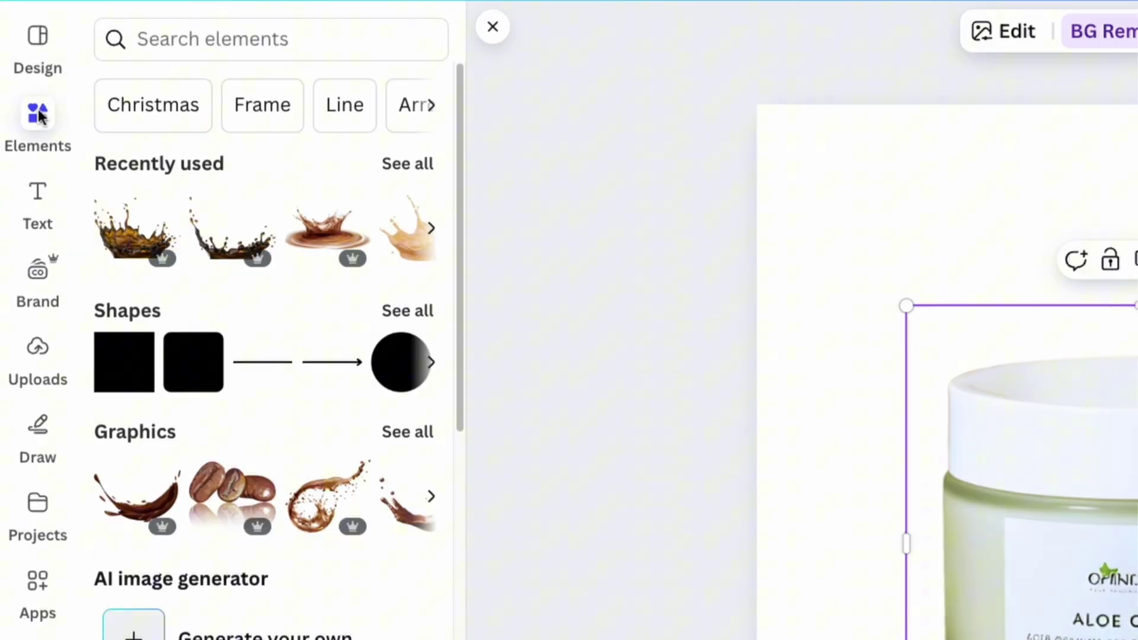
pyautogui.click(159, 41)
pyautogui.write('shadow')
pyautogui.press('Return')
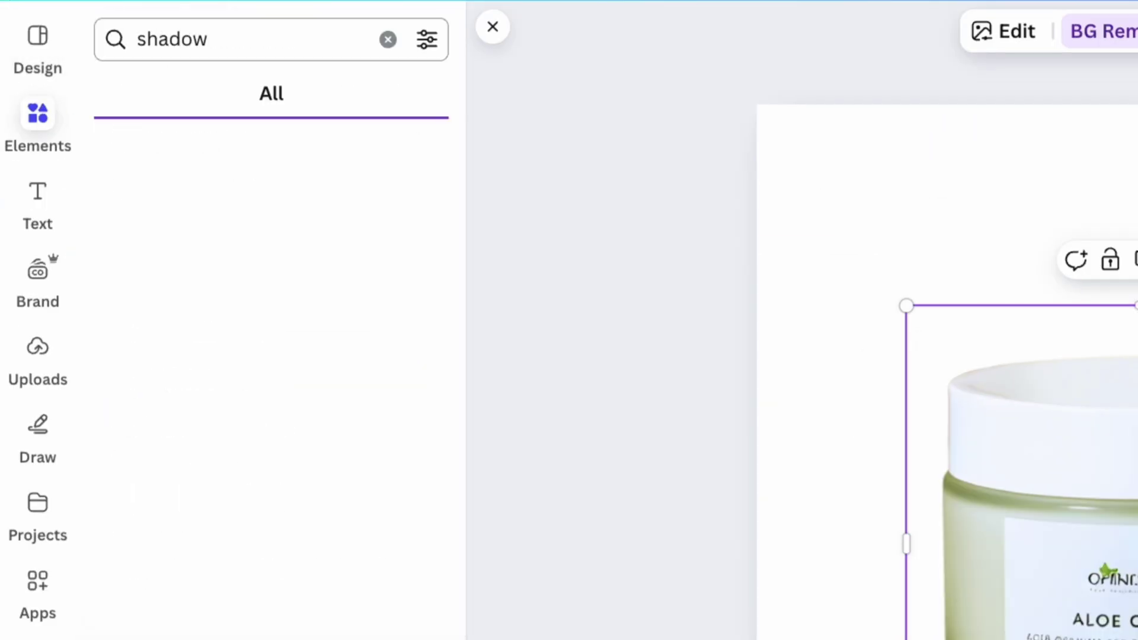
pyautogui.click(417, 231)
pyautogui.scroll(-15, 332, 353)
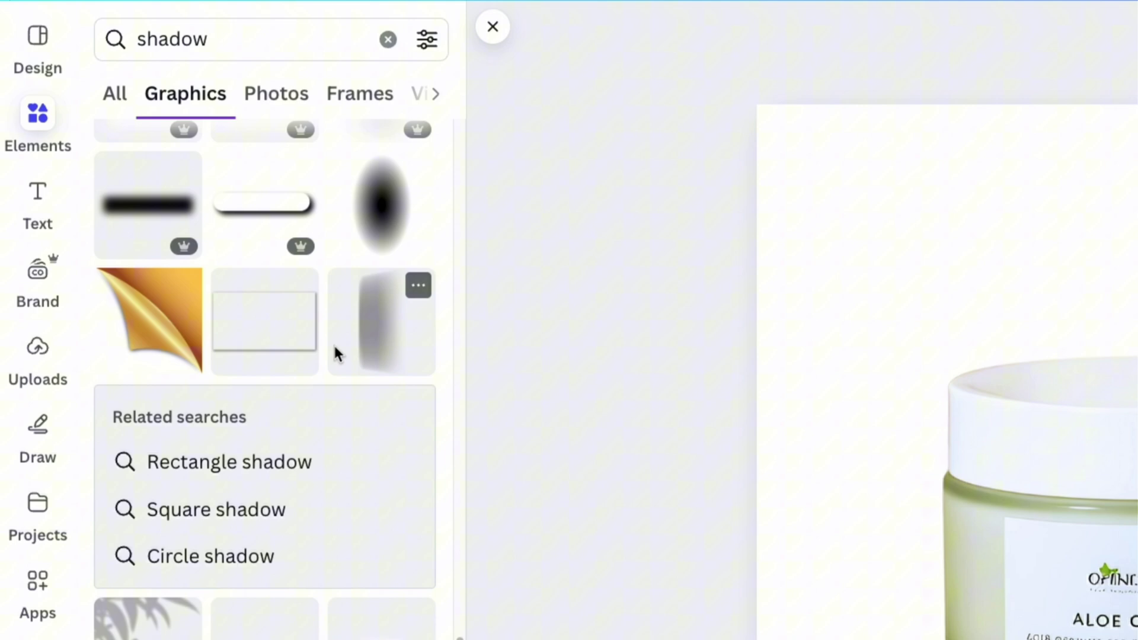
pyautogui.scroll(-2, 362, 388)
pyautogui.click(359, 445)
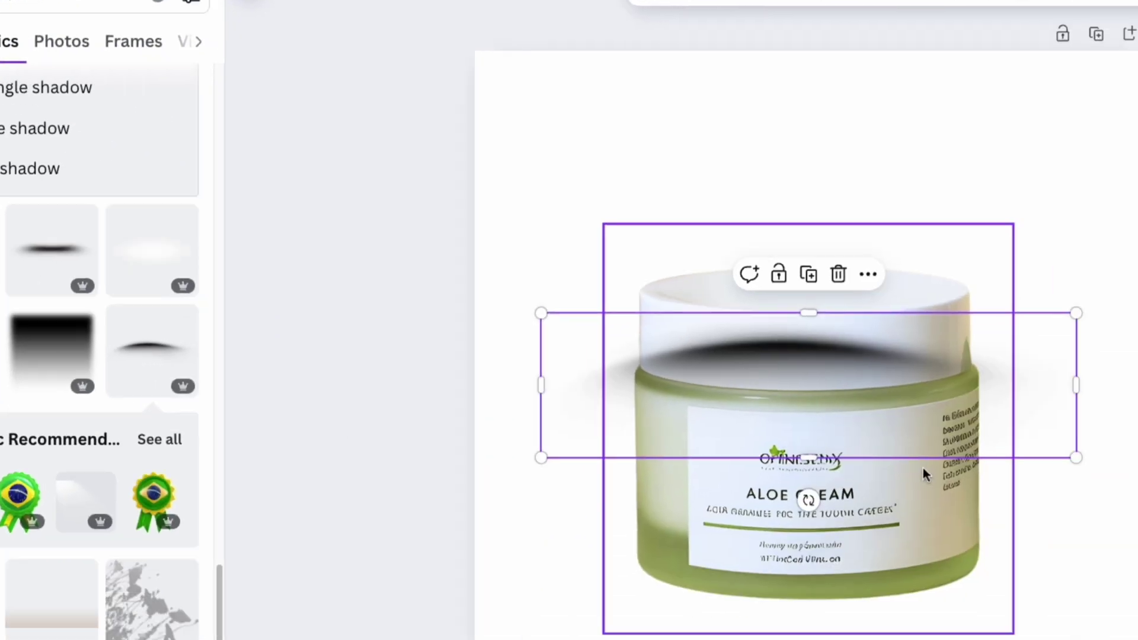
# - Rotate, widen and fit the shadow under the jar's base, and arrange it behind the jar
pyautogui.moveTo(808, 500); pyautogui.dragTo(648, 478)
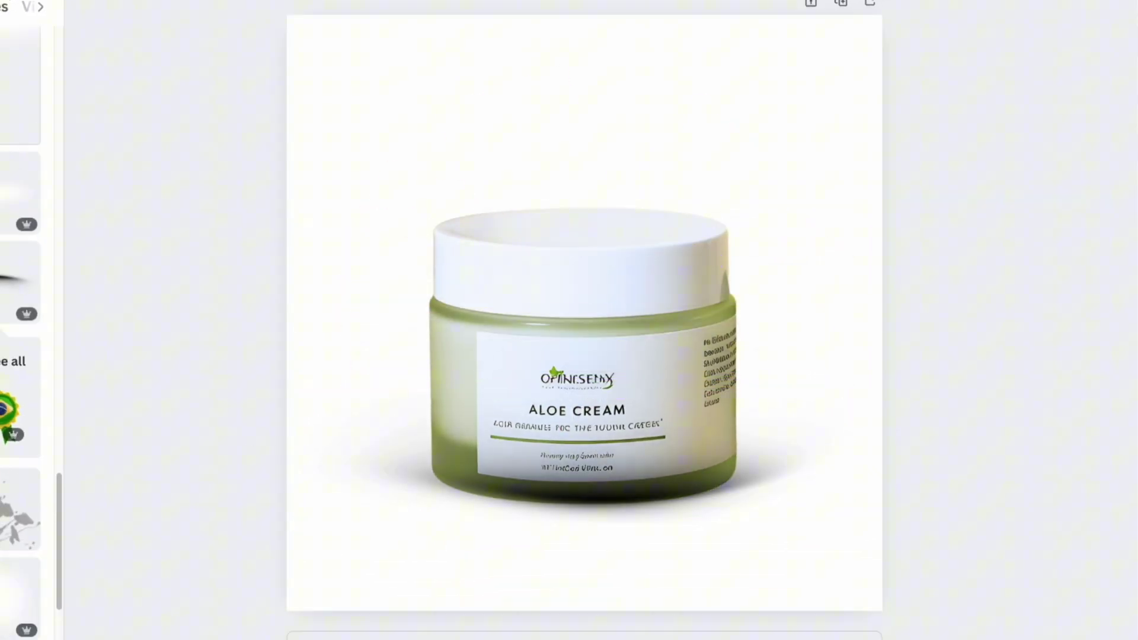
pyautogui.moveTo(832, 397); pyautogui.dragTo(925, 373)
pyautogui.moveTo(814, 418); pyautogui.dragTo(764, 419)
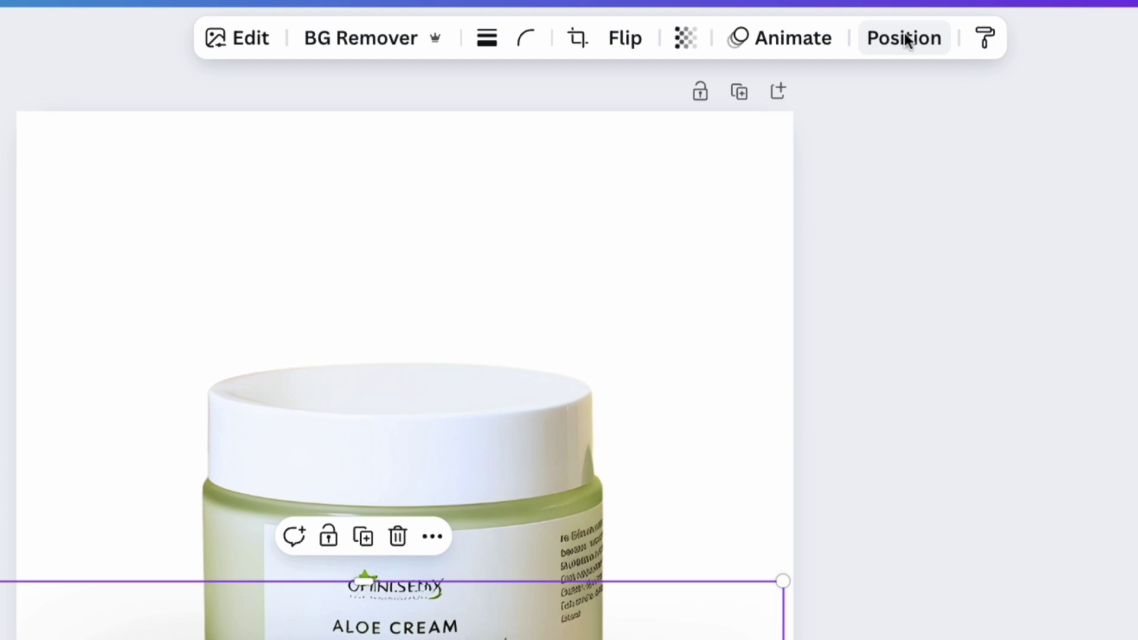
pyautogui.click(907, 38)
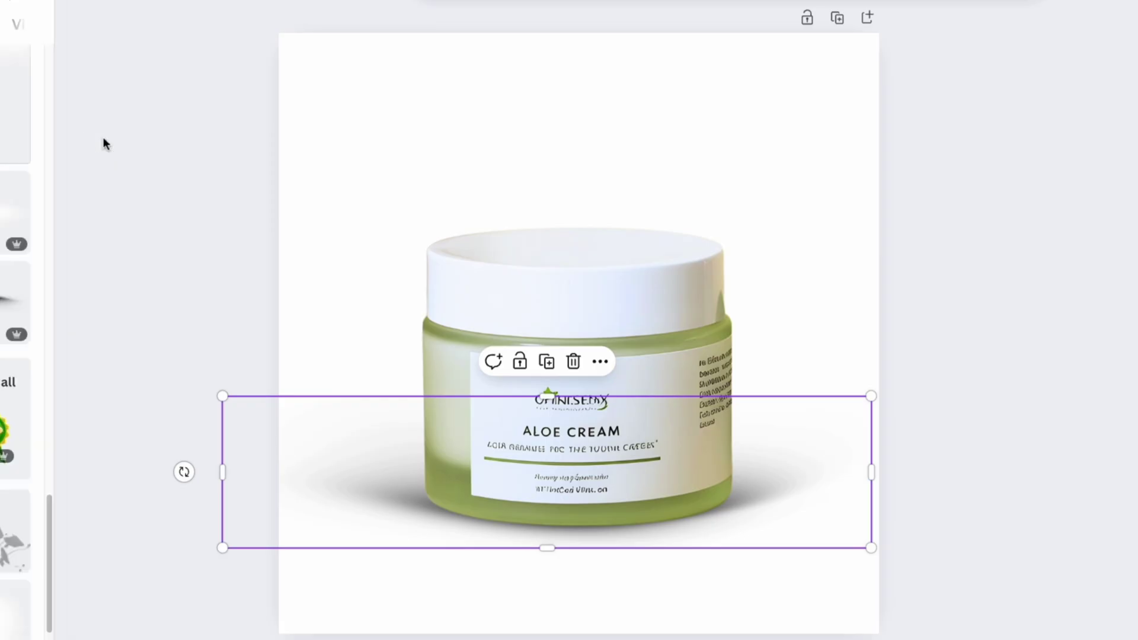
pyautogui.click(532, 242)
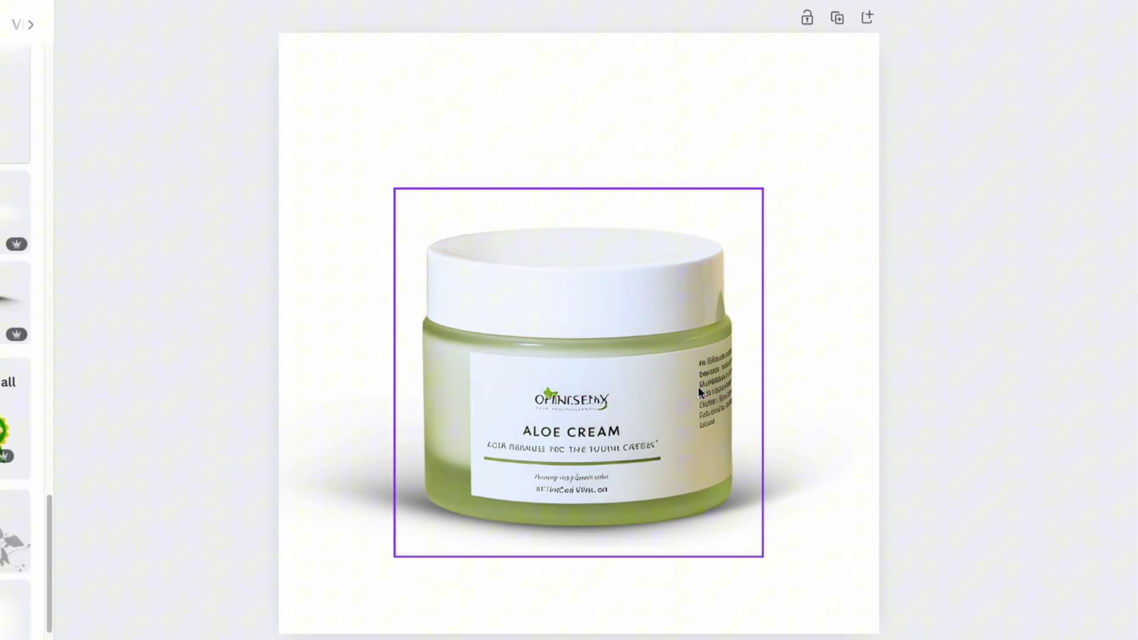
# - Set the transparency of the shadow under the jar to 55
pyautogui.click(795, 497)
pyautogui.click(786, 27)
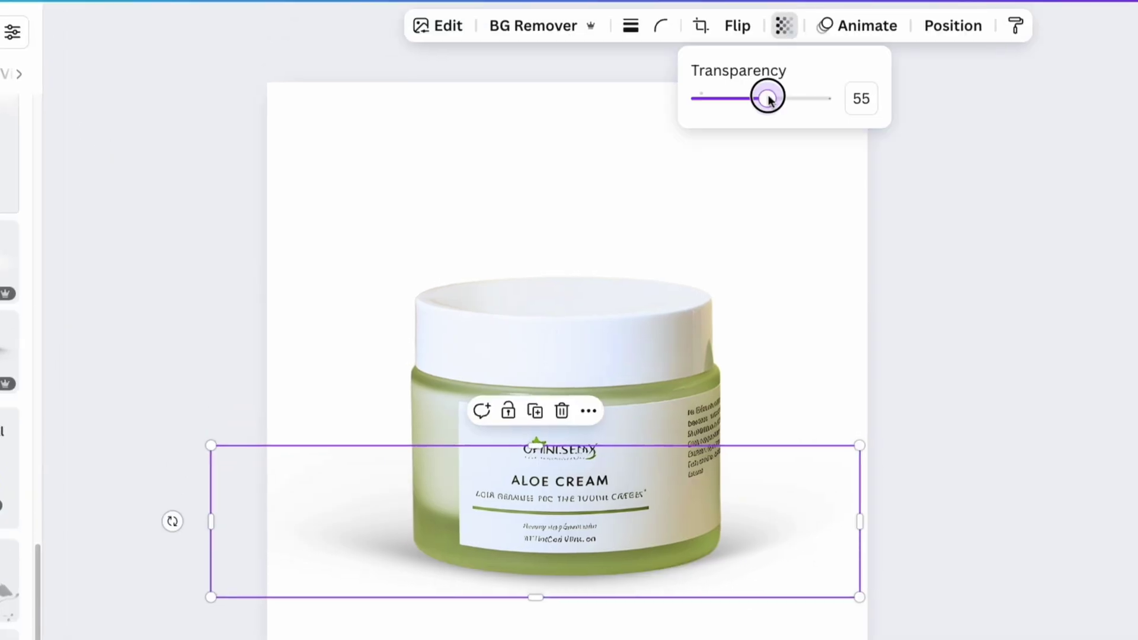
pyautogui.click(1006, 370)
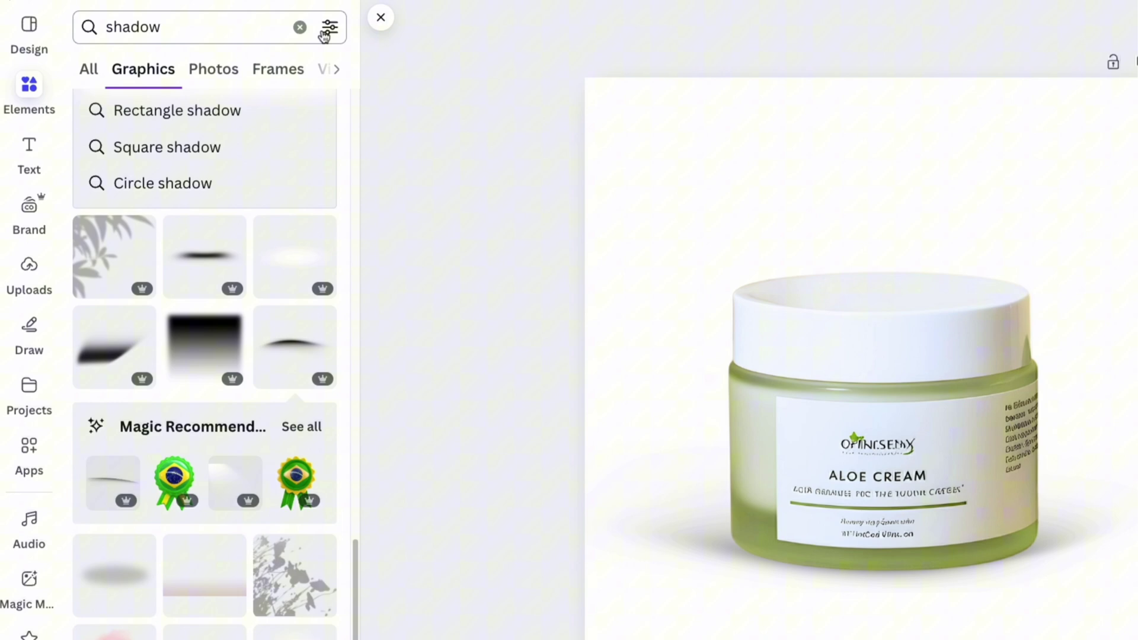
# - Search the photos for "aloe vera", add the picture of two cut leaf pieces and remove its background
pyautogui.click(300, 28)
pyautogui.write('aloe vera')
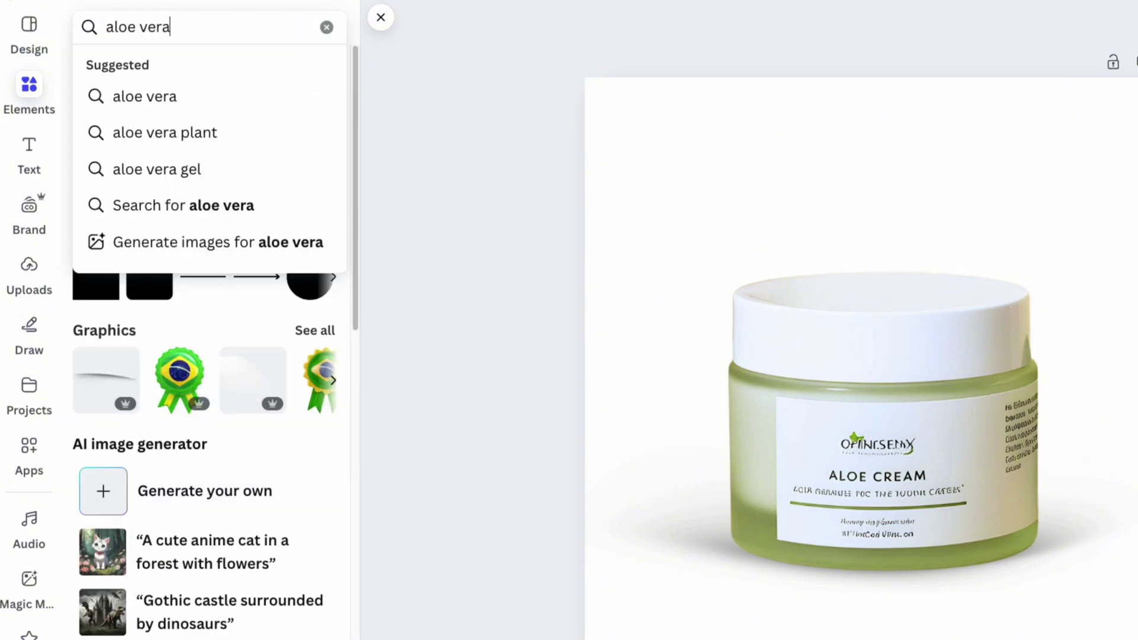
pyautogui.press('Return')
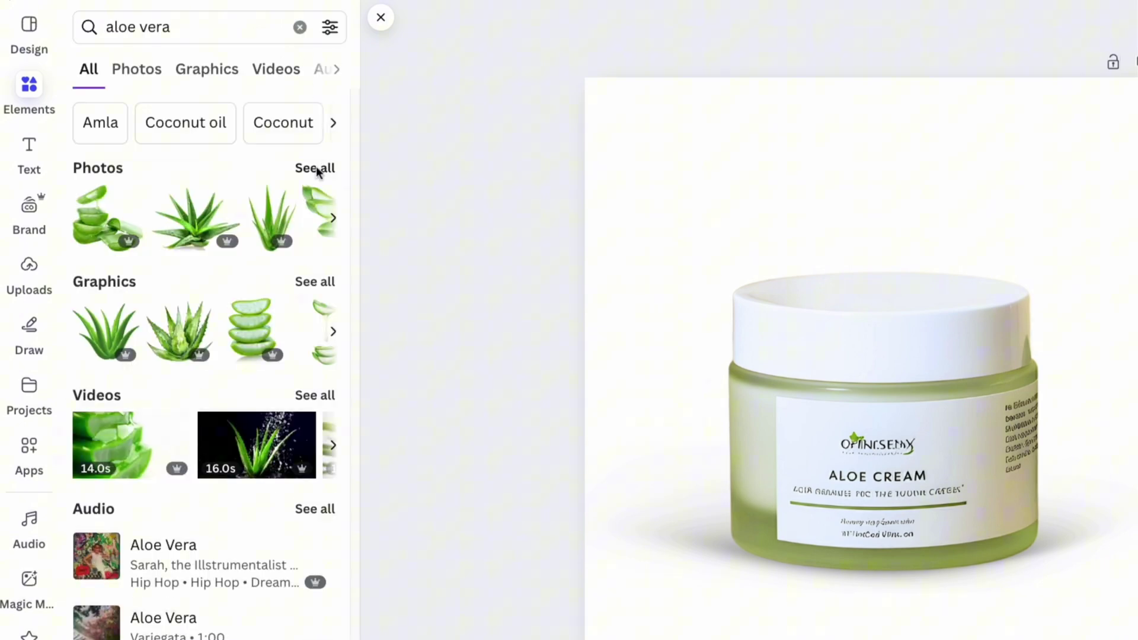
pyautogui.click(316, 169)
pyautogui.scroll(-2, 353, 142)
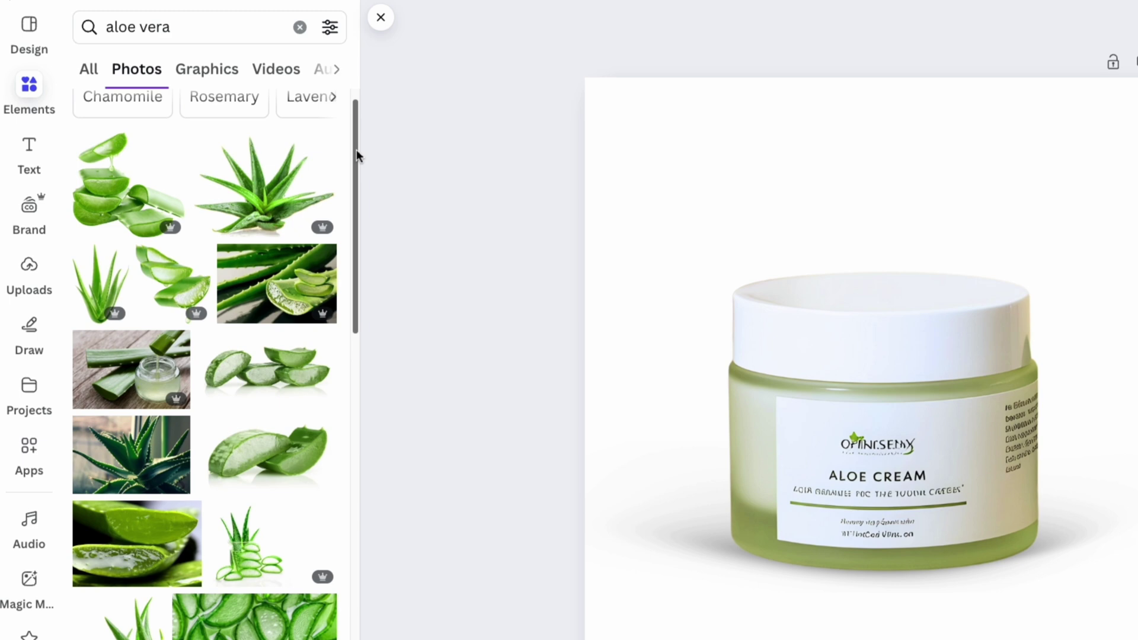
pyautogui.click(258, 456)
pyautogui.click(595, 23)
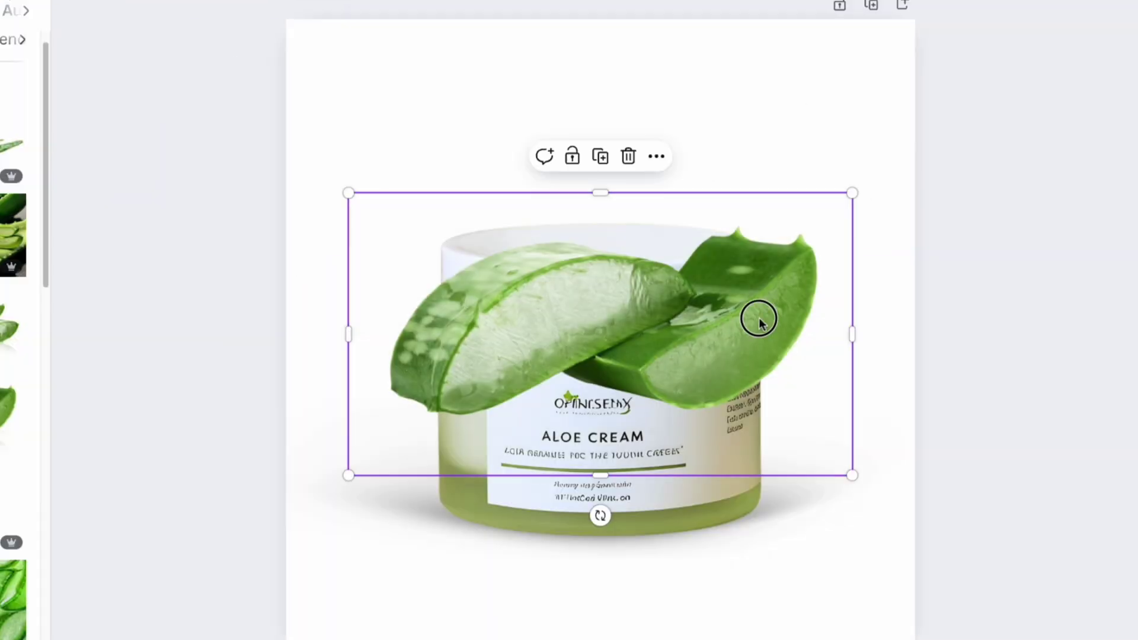
# - Shrink the aloe leaf pieces and place them in front of the jar's lower right side
pyautogui.moveTo(775, 364); pyautogui.dragTo(829, 549)
pyautogui.moveTo(919, 427); pyautogui.dragTo(803, 507)
pyautogui.moveTo(786, 469); pyautogui.dragTo(714, 495)
pyautogui.moveTo(654, 572); pyautogui.dragTo(798, 528)
pyautogui.hotkey('ctrl', 'd')
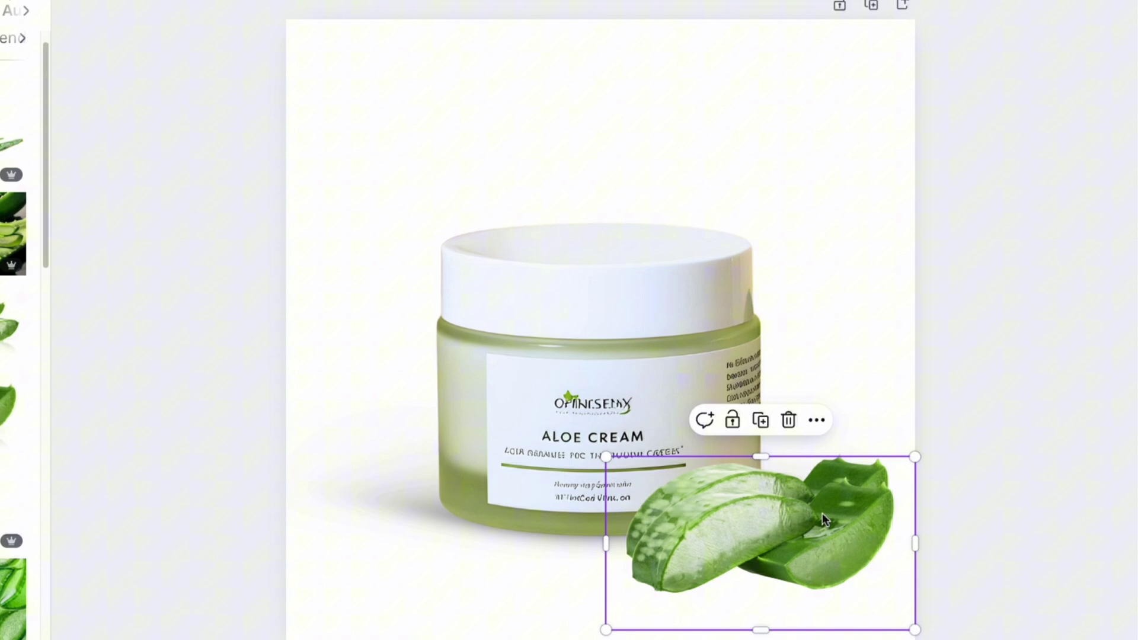
# - Reset the background removal on the aloe leaf picture to bring back its original reflection
pyautogui.click(568, 25)
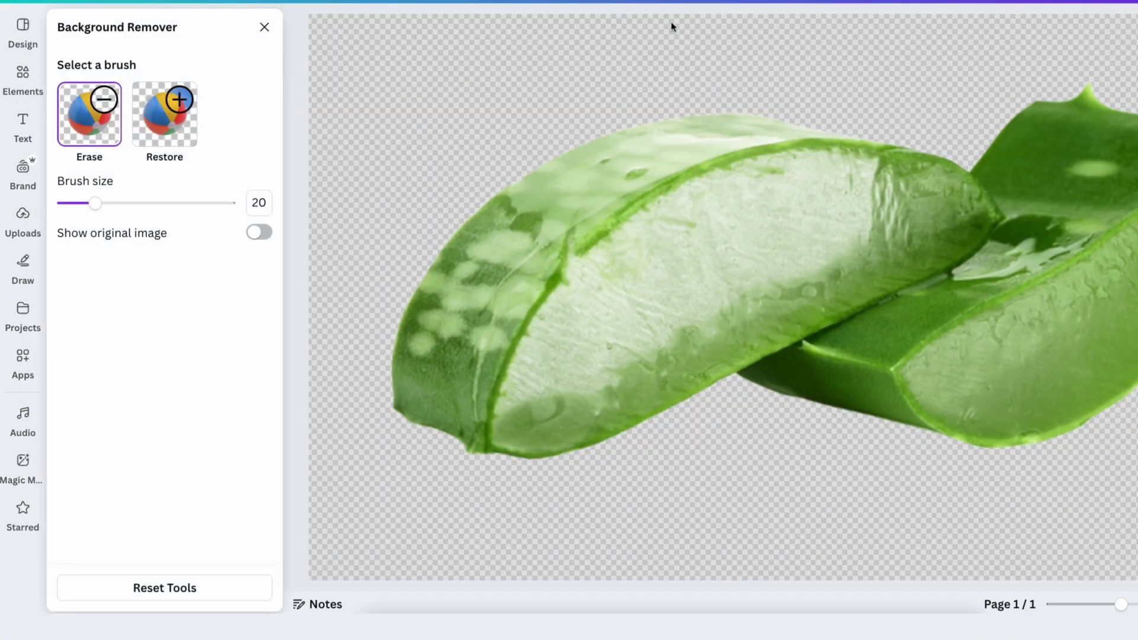
pyautogui.click(184, 578)
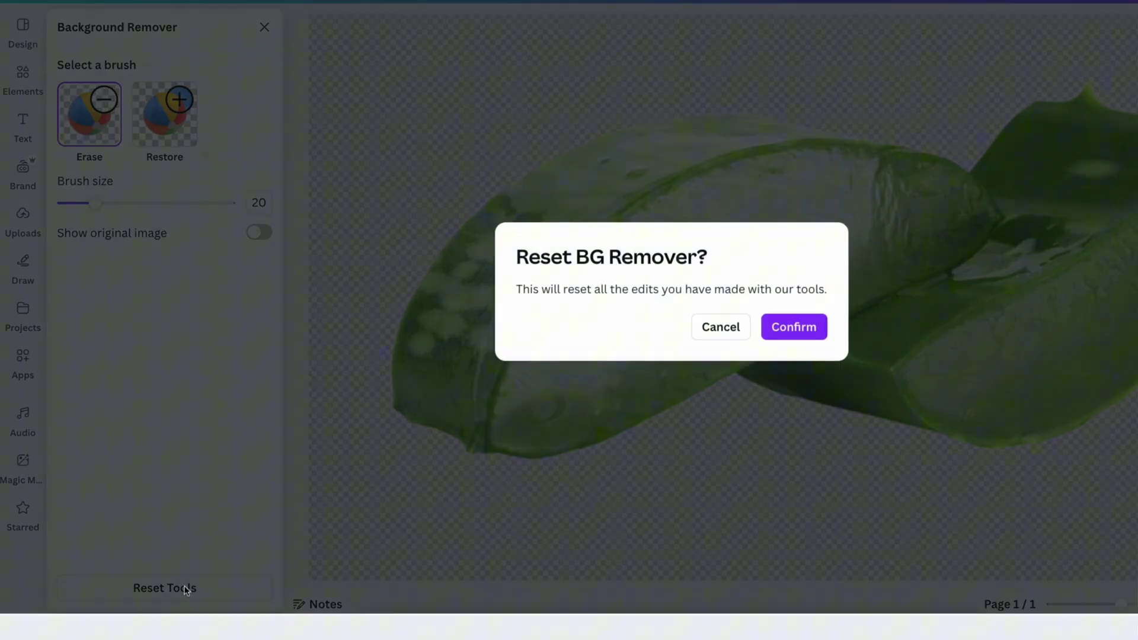
pyautogui.click(793, 325)
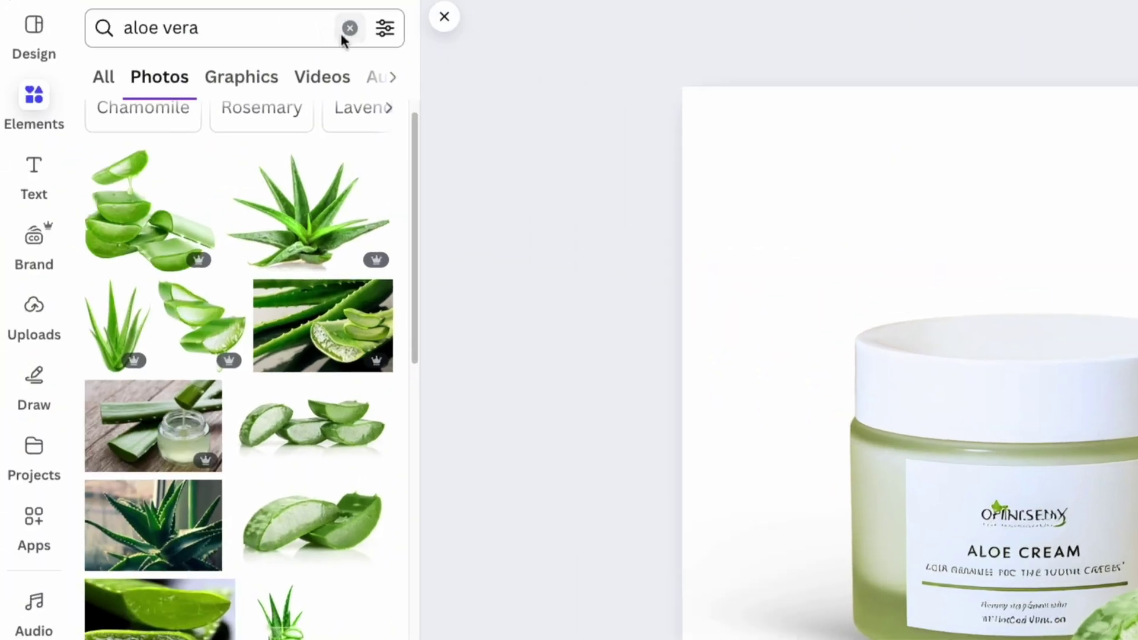
# - Search the photos for "white cream" and add the tapered white cream smear to the page
pyautogui.click(345, 35)
pyautogui.write('white cre')
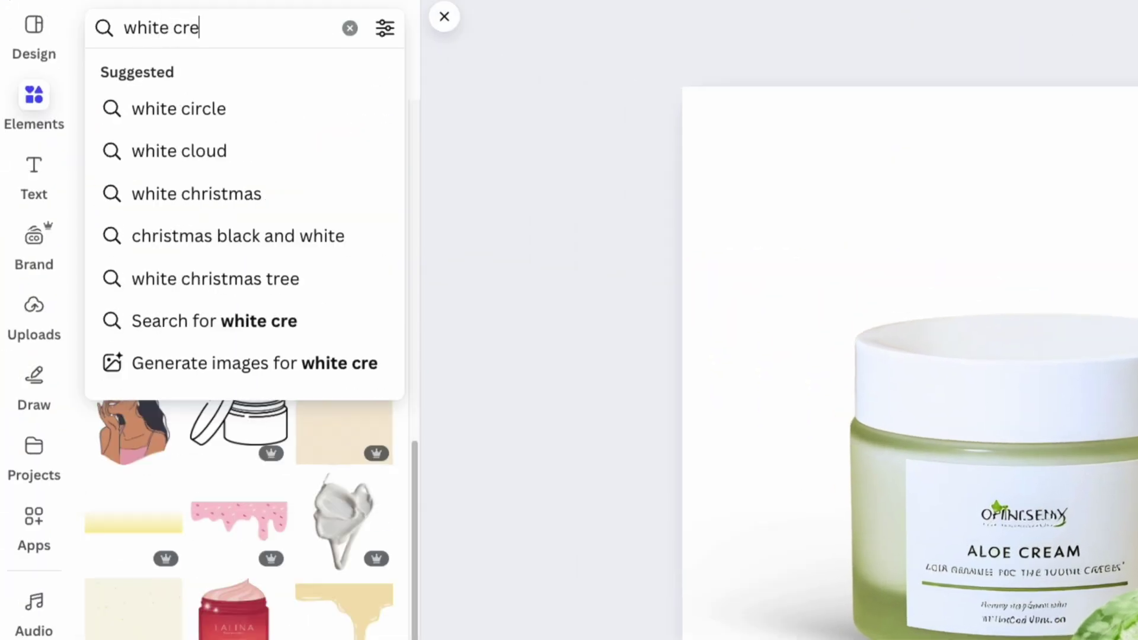
pyautogui.write('am')
pyautogui.press('Return')
pyautogui.scroll(-10, 287, 372)
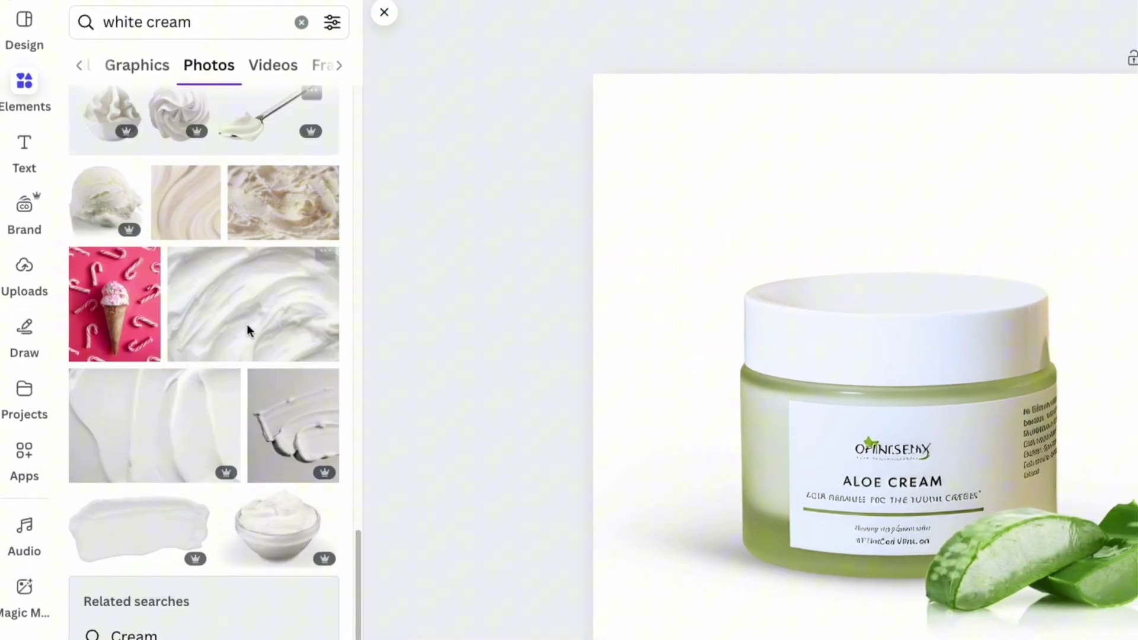
pyautogui.scroll(-10, 247, 323)
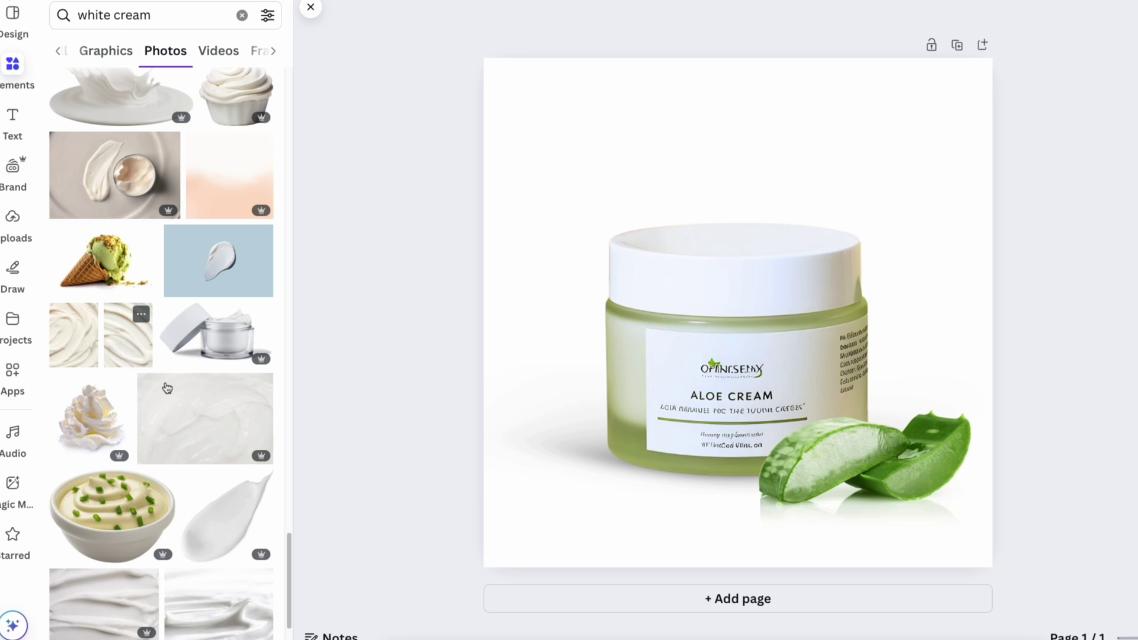
pyautogui.click(235, 512)
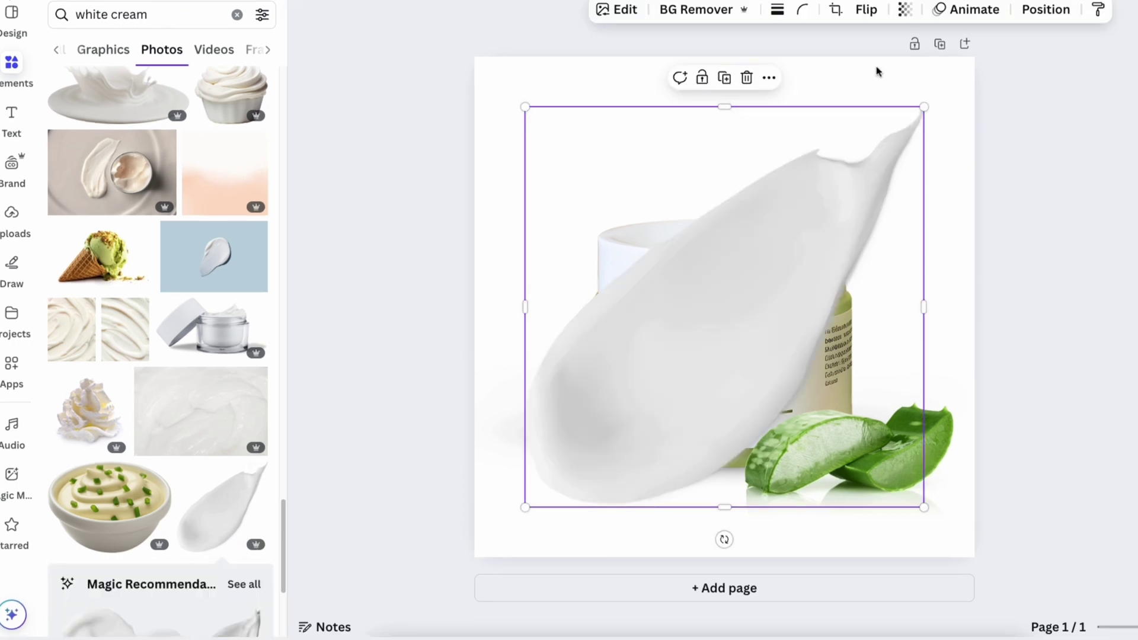
# - Turn the cream smear so its tip points down to the left, and move it backward behind the jar
pyautogui.moveTo(725, 540); pyautogui.dragTo(763, 54)
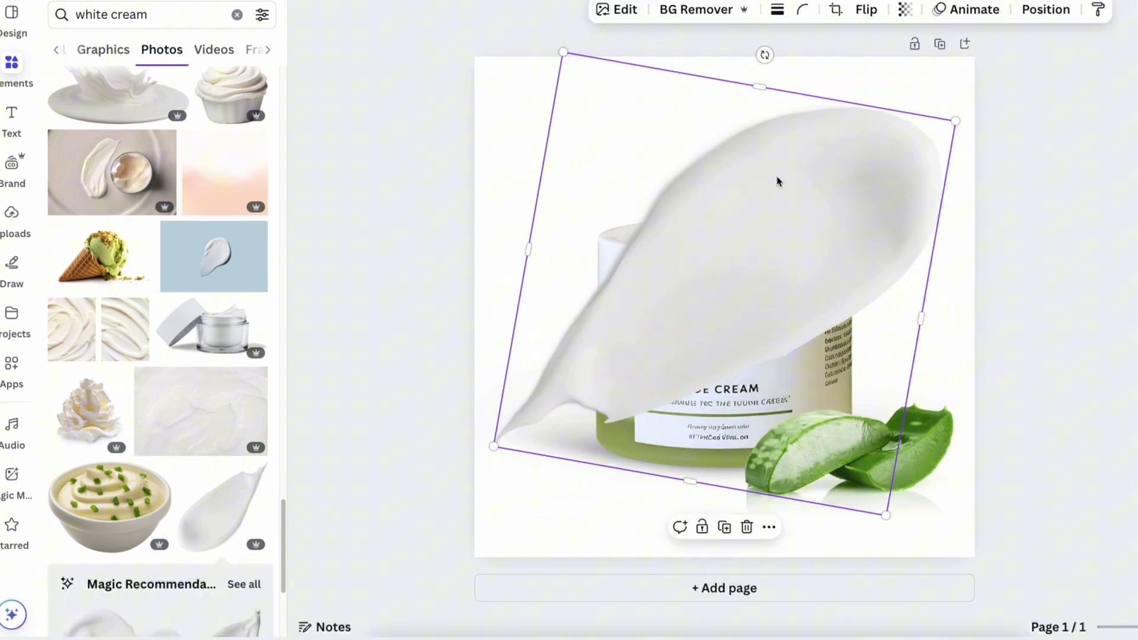
pyautogui.click(1047, 10)
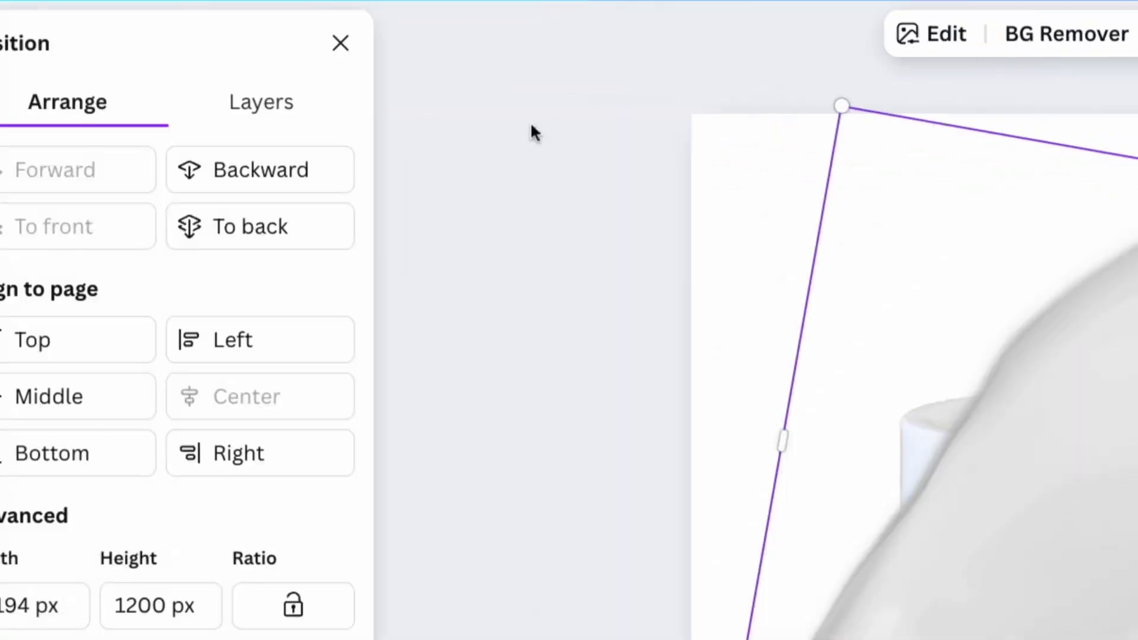
pyautogui.click(289, 170)
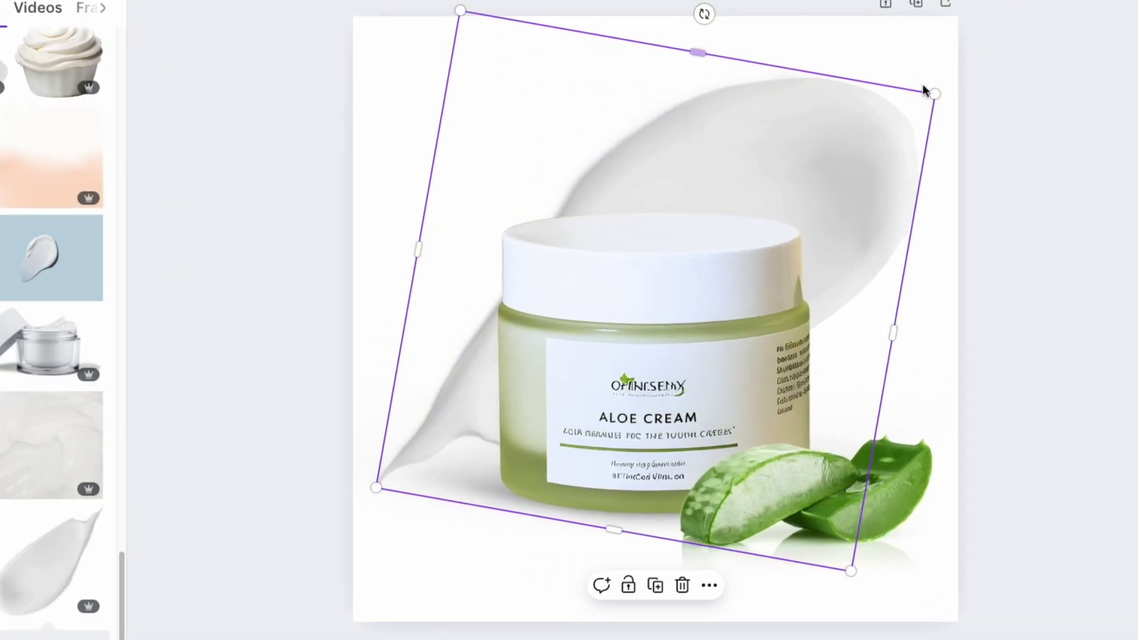
# - Shrink the cream smear, reposition it behind the jar's upper part and rotate it to about -159°
pyautogui.moveTo(935, 94); pyautogui.dragTo(867, 142)
pyautogui.moveTo(848, 160); pyautogui.dragTo(865, 95)
pyautogui.moveTo(395, 214); pyautogui.dragTo(388, 178)
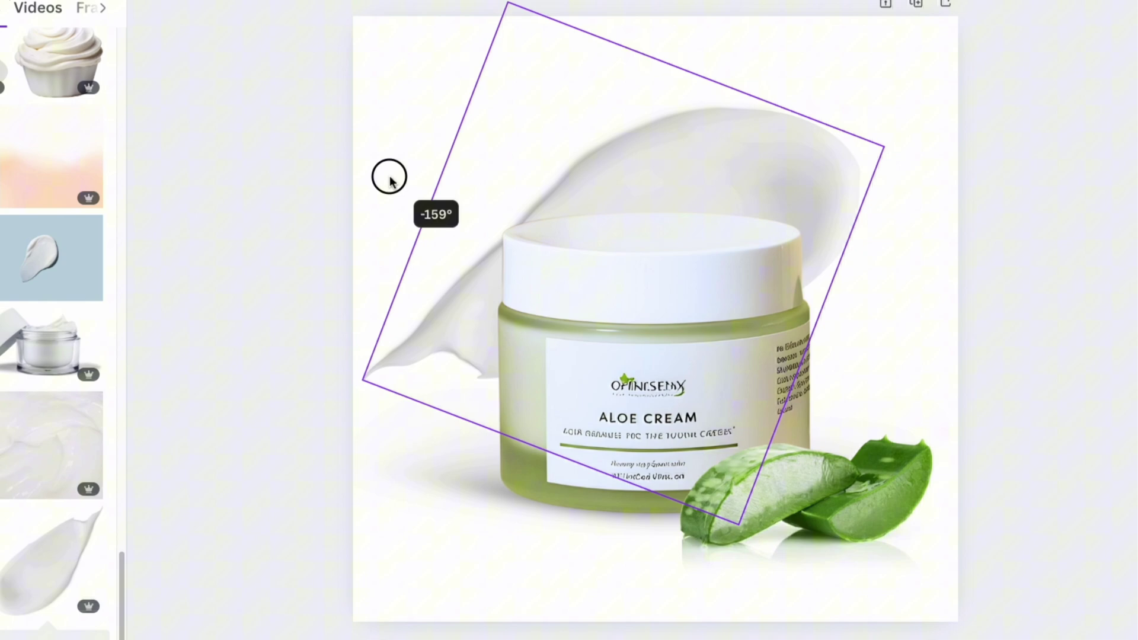
# - Enlarge the cream smear slightly behind the jar and raise its brightness to 2
pyautogui.moveTo(884, 147); pyautogui.dragTo(924, 128)
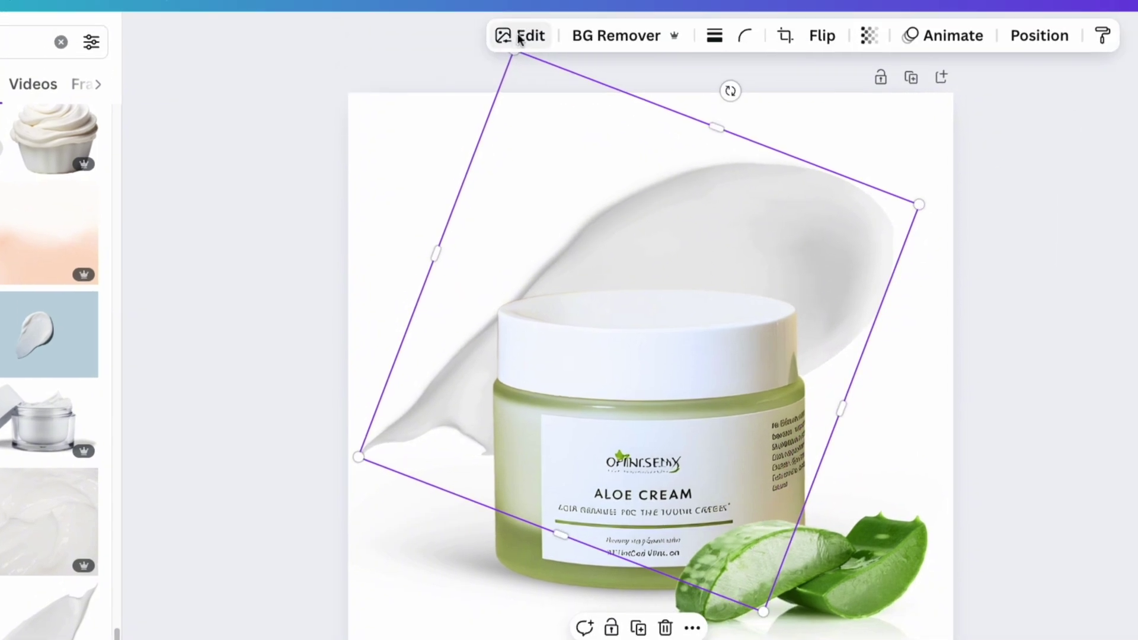
pyautogui.click(519, 37)
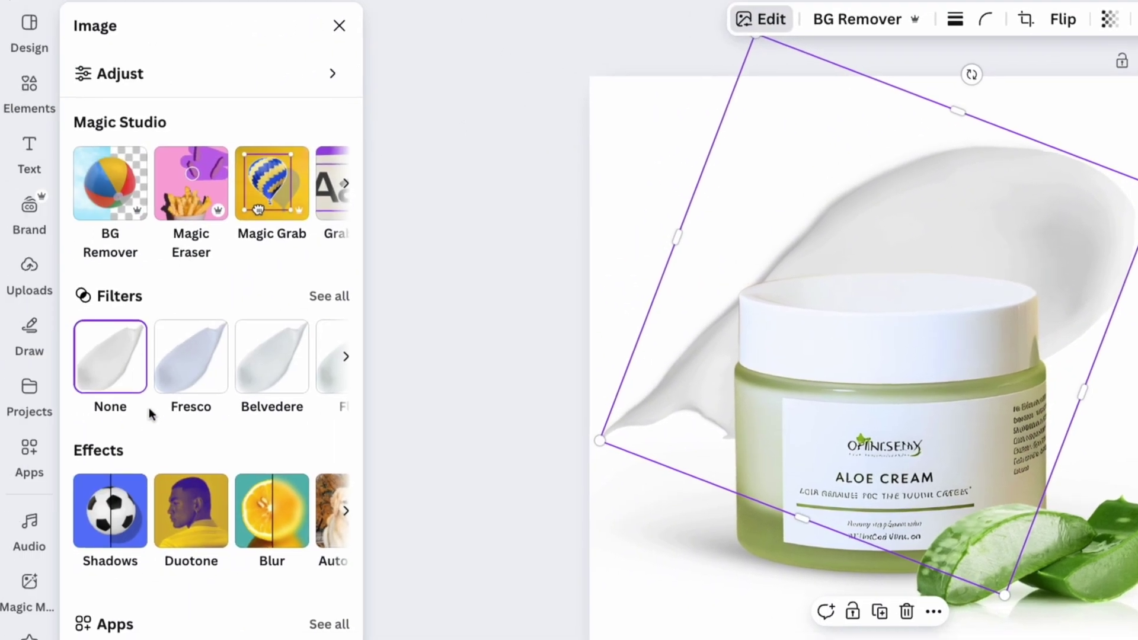
pyautogui.click(160, 86)
pyautogui.moveTo(183, 437)
pyautogui.mouseDown()
pyautogui.moveTo(196, 432)
pyautogui.moveTo(185, 436)
pyautogui.mouseUp()
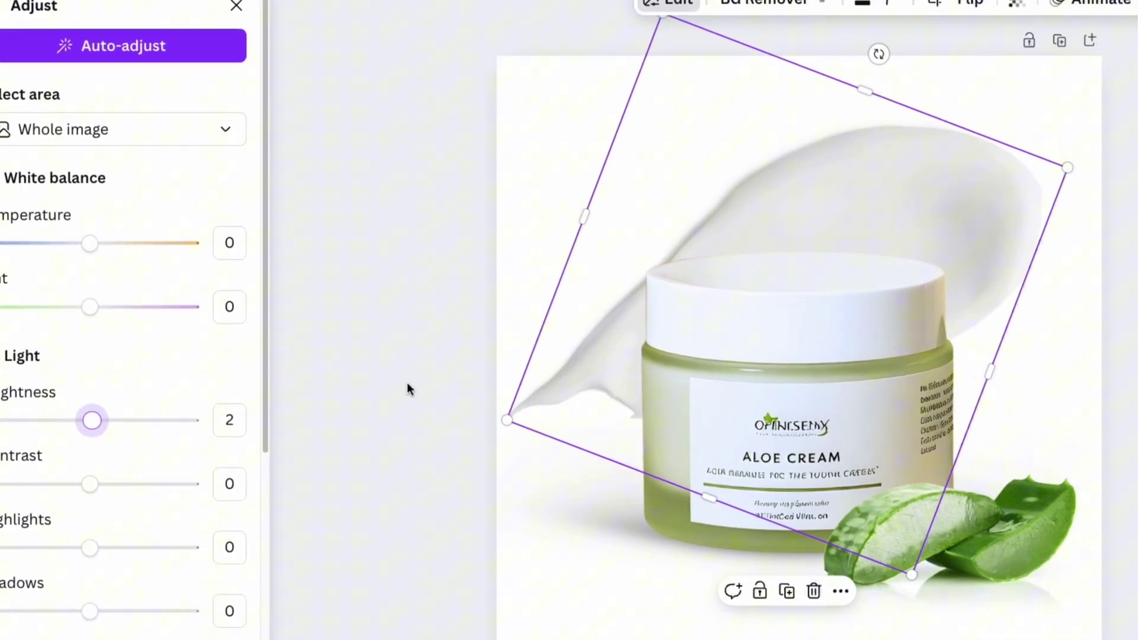
pyautogui.moveTo(716, 14); pyautogui.dragTo(715, 13)
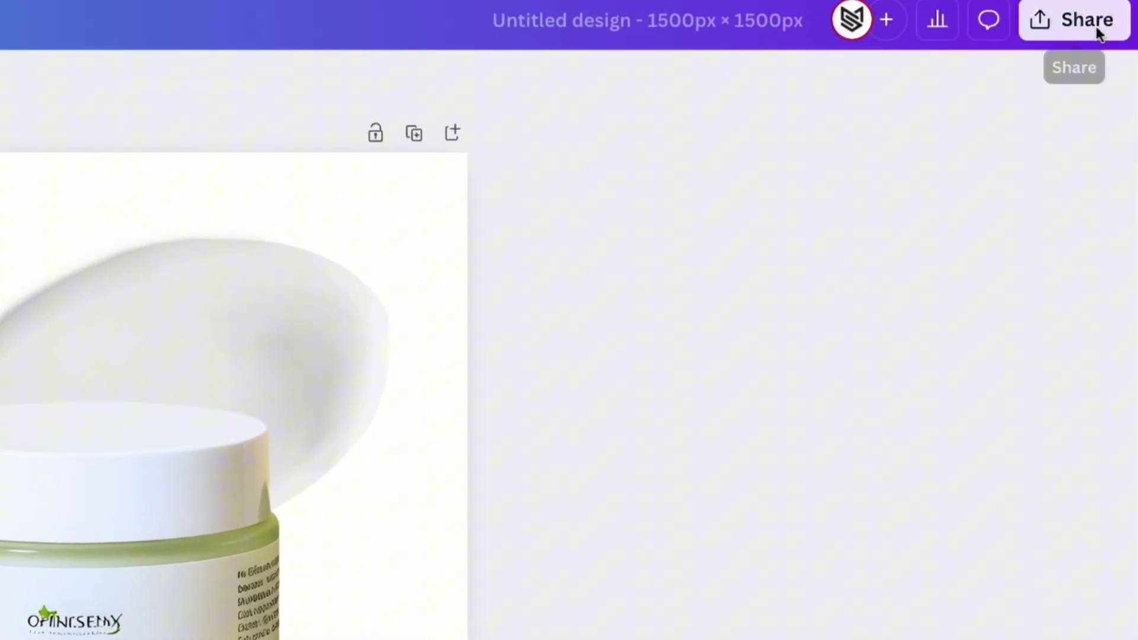
# - Open the download settings for the finished aloe cream design and choose the file type
pyautogui.click(1094, 29)
pyautogui.click(751, 443)
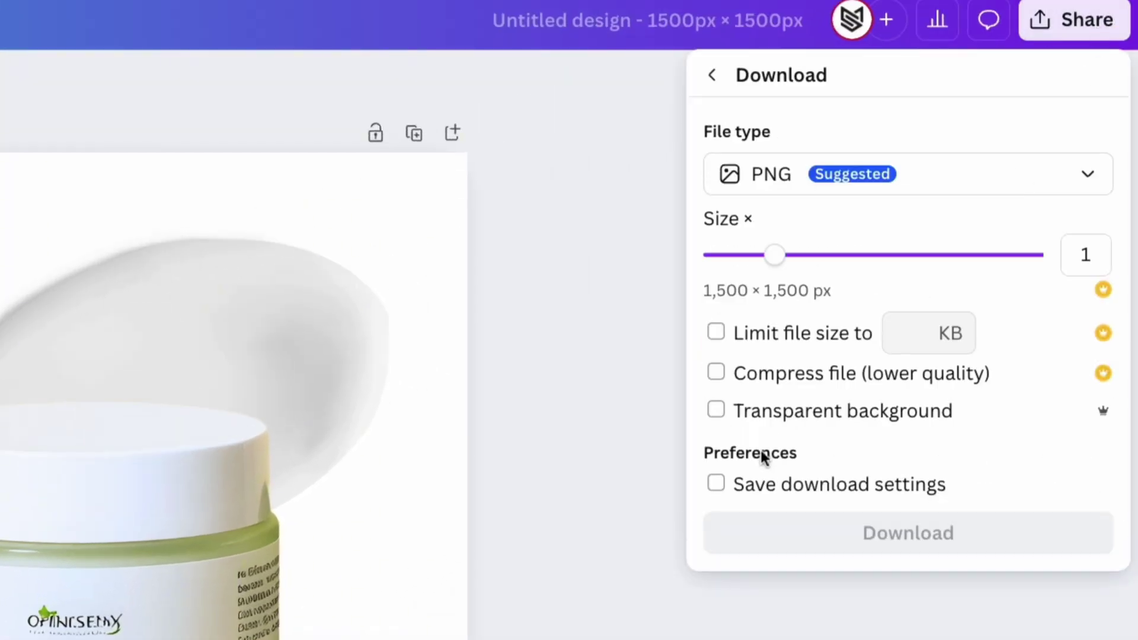
pyautogui.click(910, 172)
pyautogui.click(838, 240)
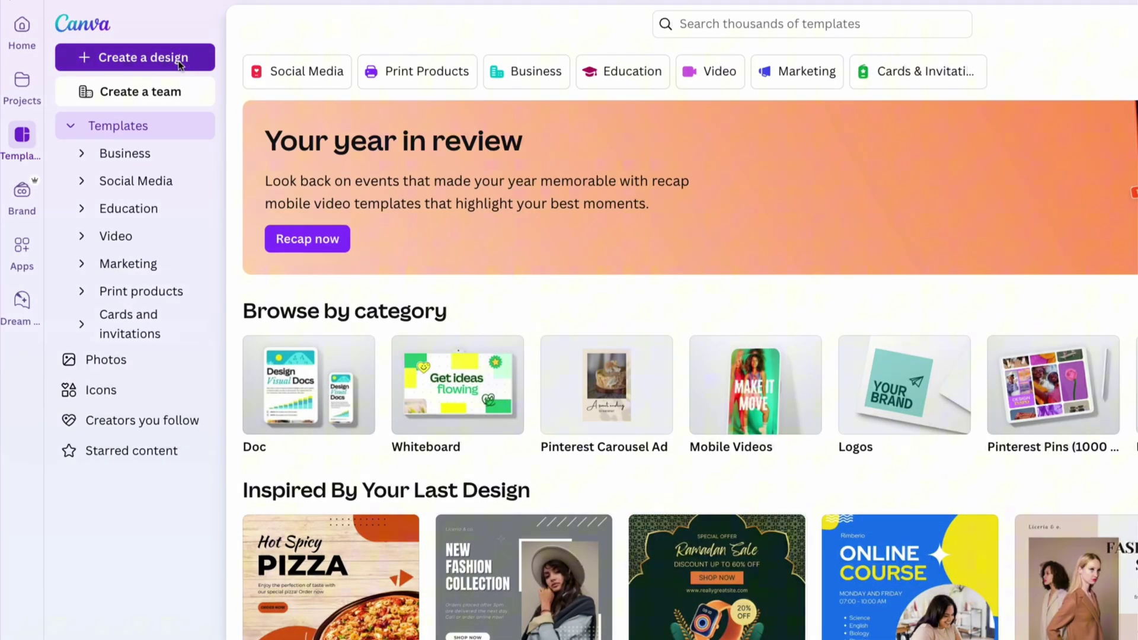
# - Create a new custom-size design of 1500 × 1500 px
pyautogui.click(181, 64)
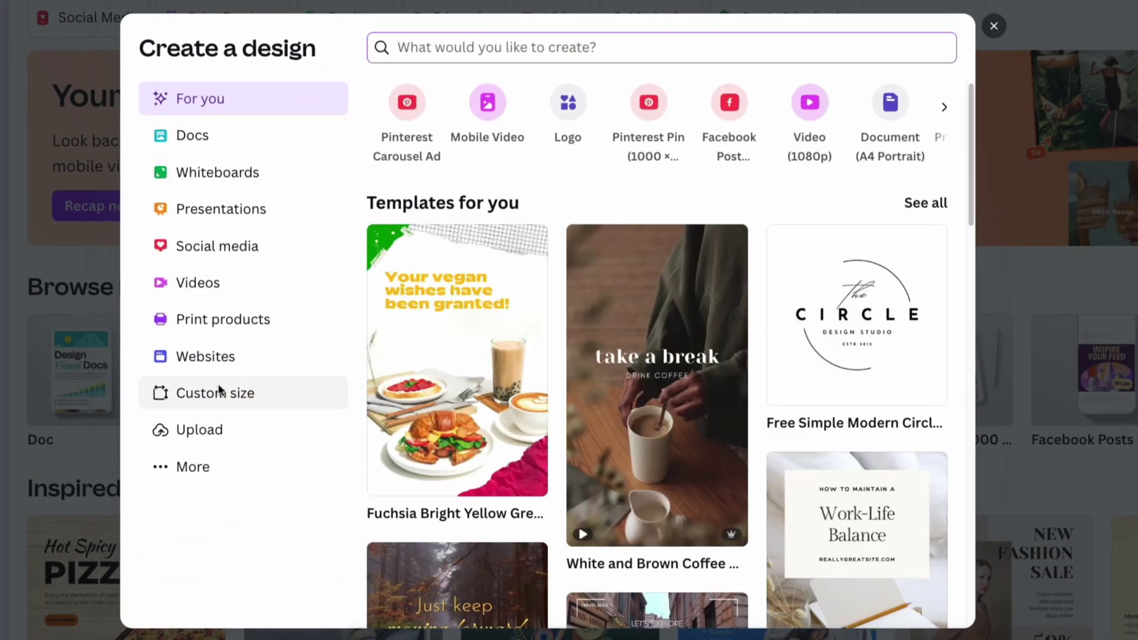
pyautogui.click(219, 391)
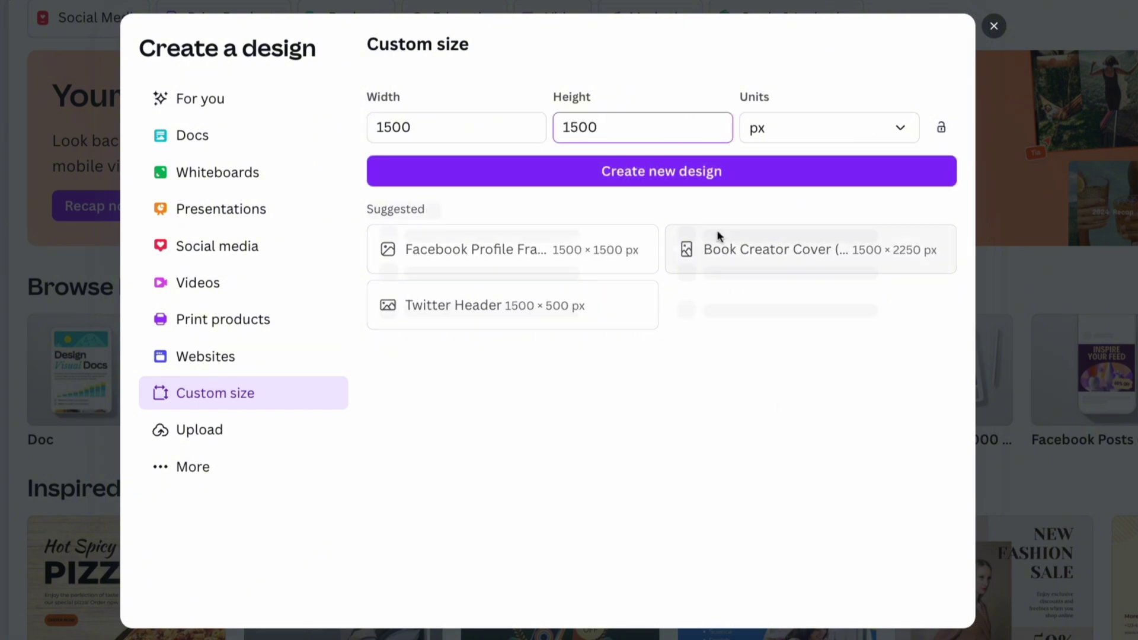
pyautogui.press('Return')
# - Paste the photo of the blue bottle and the mug onto the page and remove its background
pyautogui.hotkey('ctrl', 'v')
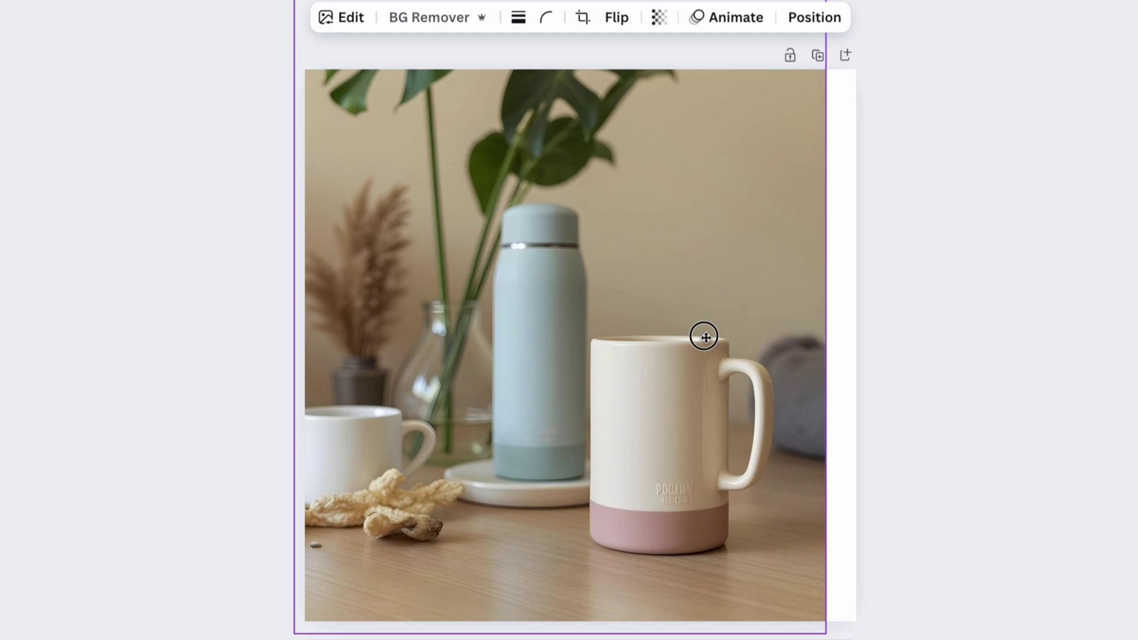
pyautogui.click(453, 144)
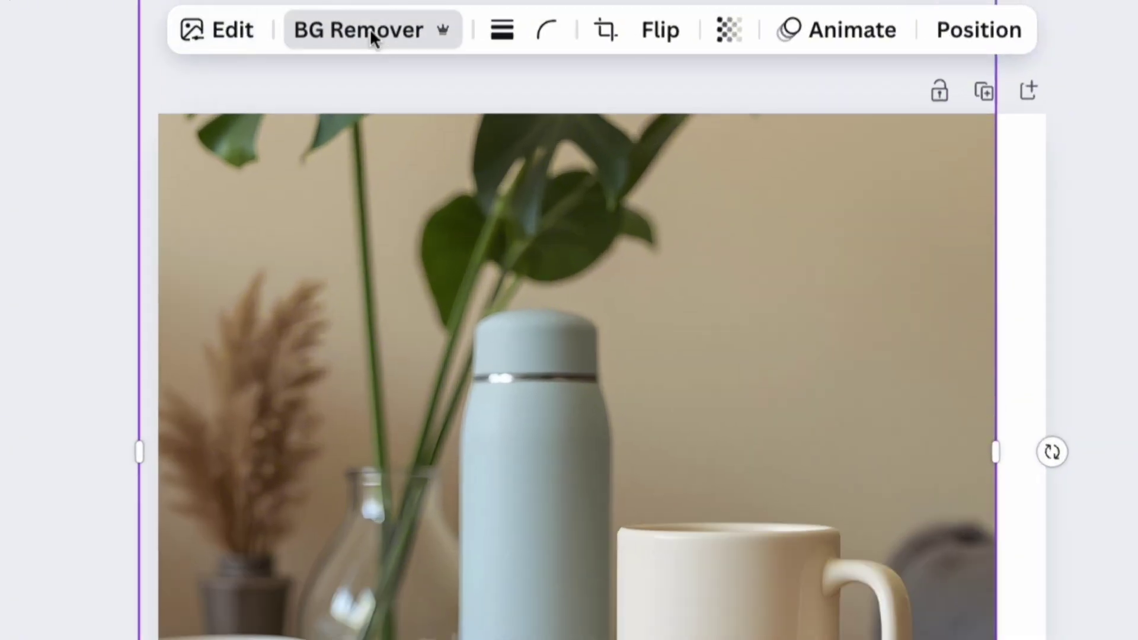
pyautogui.click(429, 17)
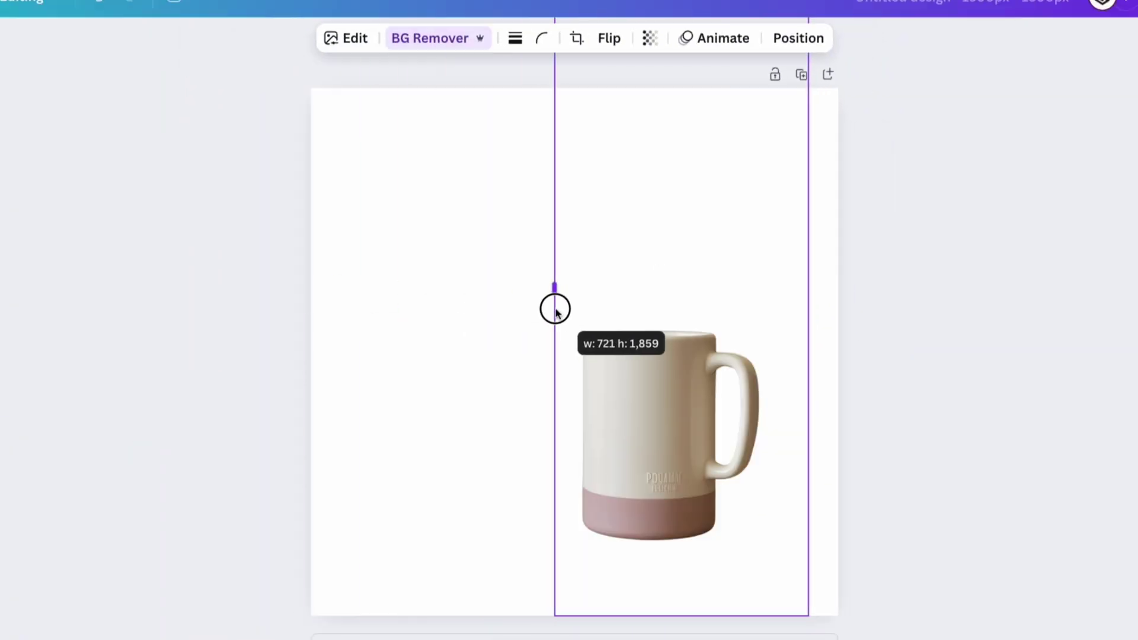
# - Crop the cut-out picture tightly around the mug, then enlarge it and position it to fill most of the page
pyautogui.moveTo(688, 614); pyautogui.dragTo(687, 543)
pyautogui.moveTo(647, 412); pyautogui.dragTo(597, 343)
pyautogui.moveTo(692, 271); pyautogui.dragTo(849, 102)
pyautogui.moveTo(703, 229); pyautogui.dragTo(641, 289)
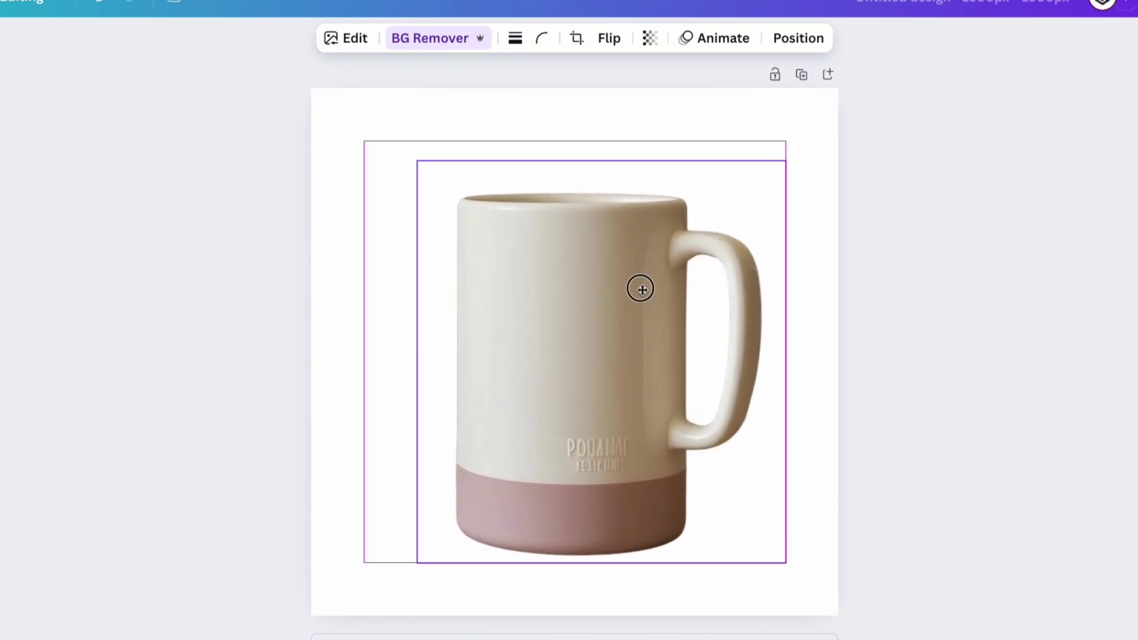
pyautogui.moveTo(786, 161); pyautogui.dragTo(805, 141)
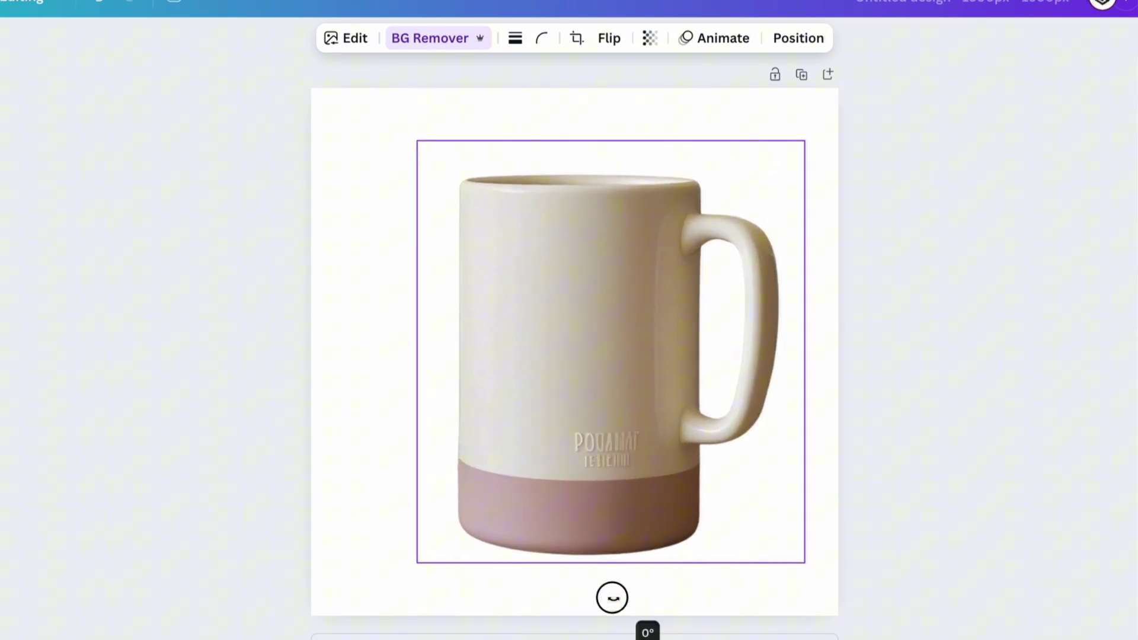
pyautogui.moveTo(612, 597); pyautogui.dragTo(612, 596)
pyautogui.click(960, 409)
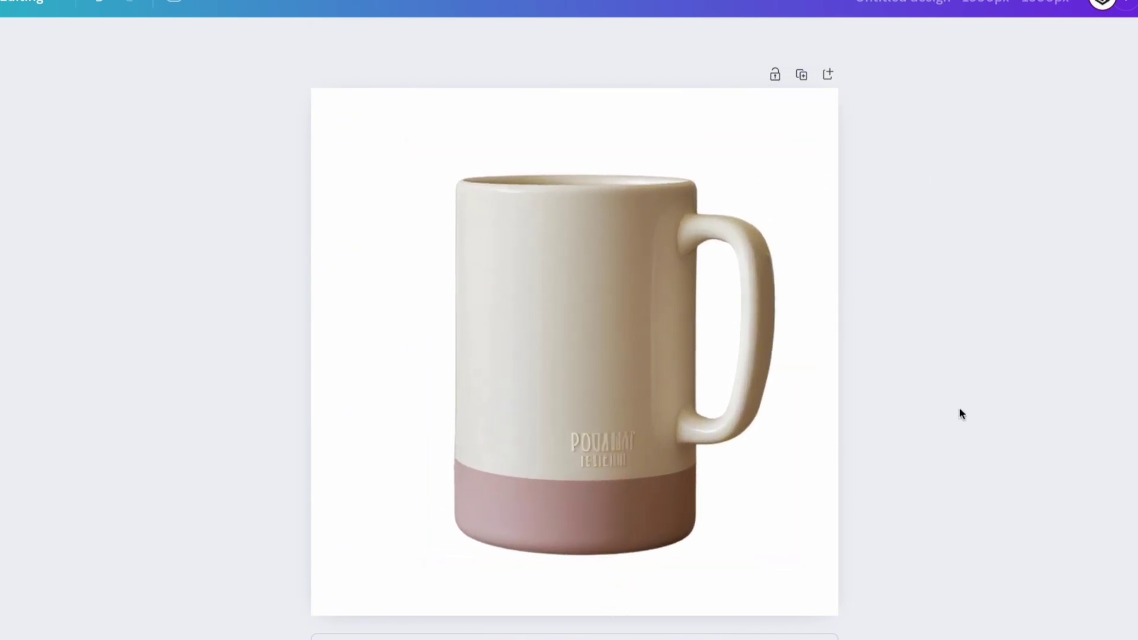
# - Search the elements for "shadow" and show all matching graphics
pyautogui.click(632, 386)
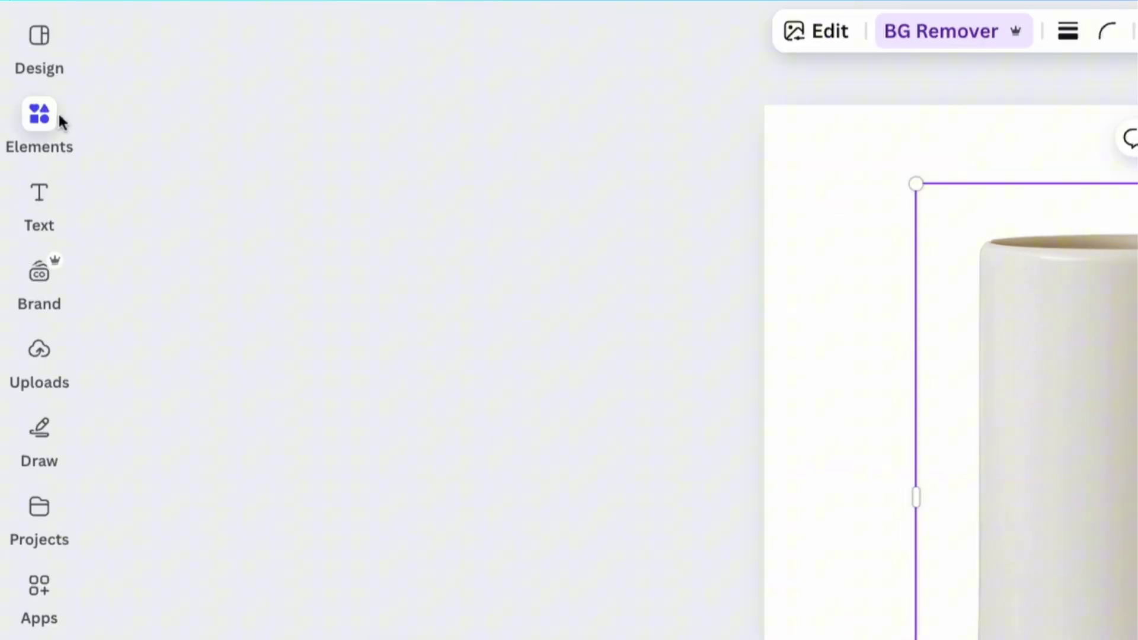
pyautogui.click(52, 118)
pyautogui.click(186, 52)
pyautogui.write('shadow')
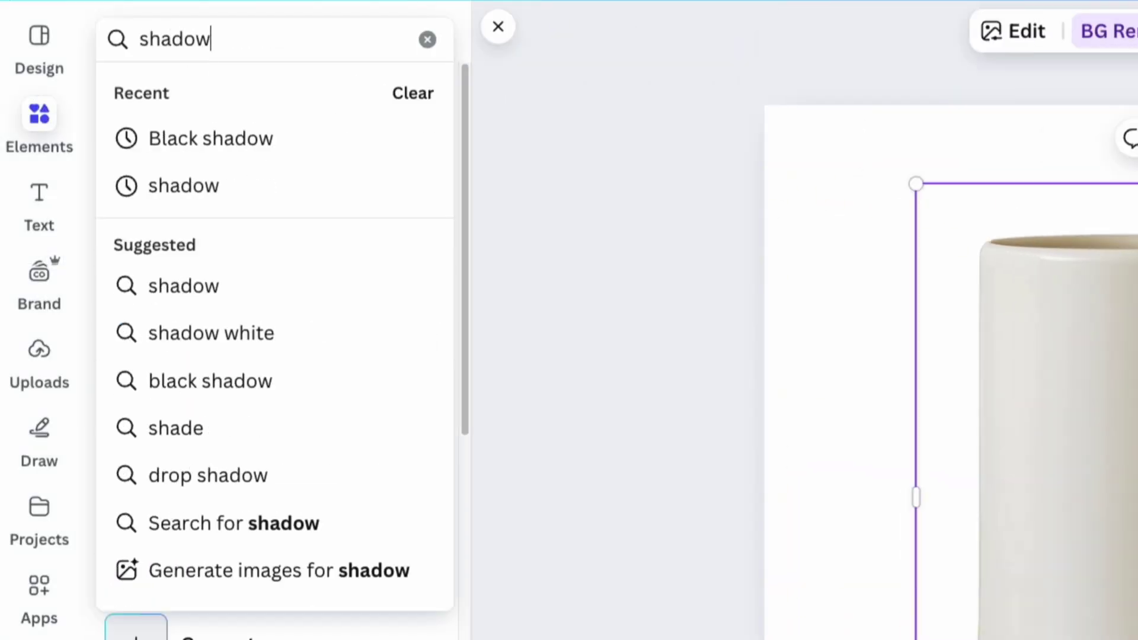
pyautogui.press('Return')
pyautogui.click(402, 223)
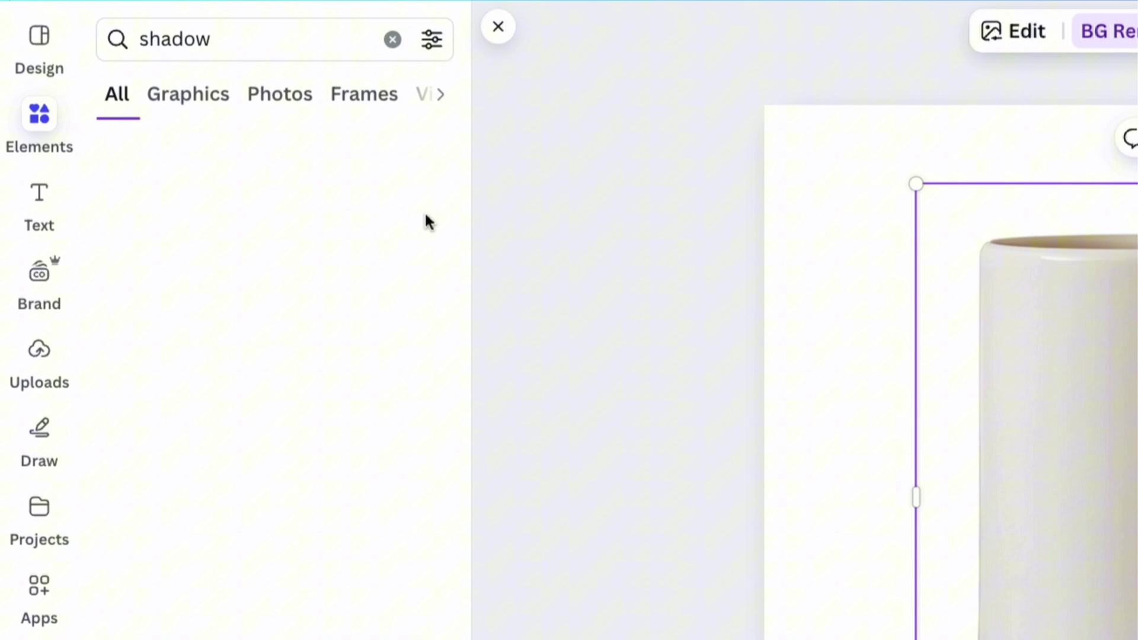
pyautogui.scroll(-1, 380, 267)
pyautogui.click(156, 337)
pyautogui.moveTo(937, 515); pyautogui.dragTo(1137, 639)
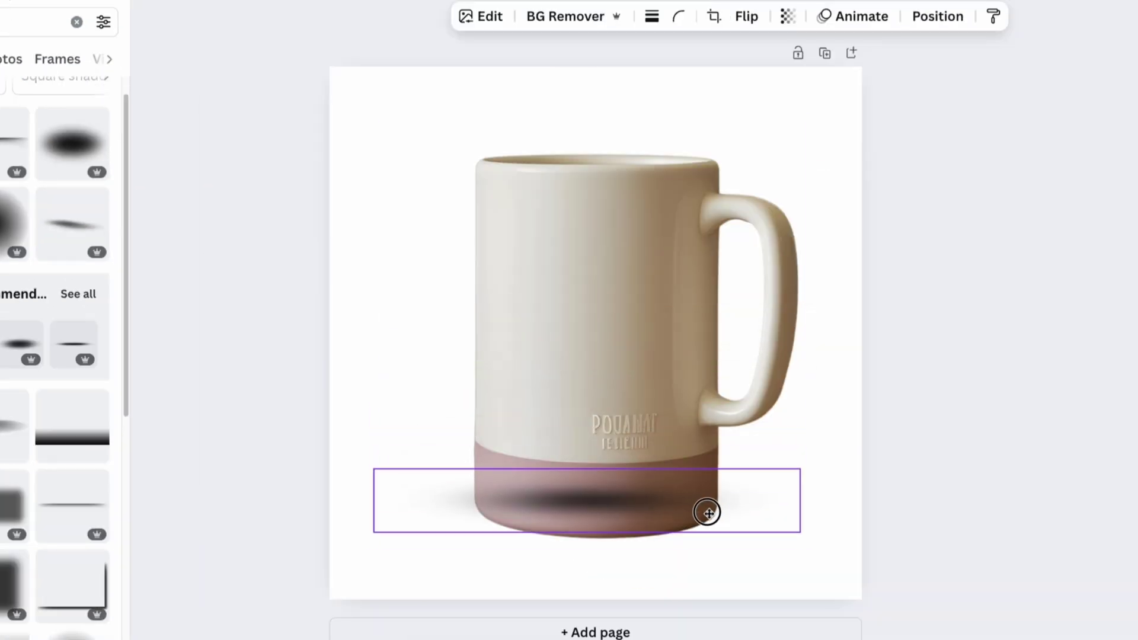
pyautogui.moveTo(711, 546); pyautogui.dragTo(715, 546)
pyautogui.press('Delete')
# - Add the wide soft oval shadow under the mug's base and send it behind the mug
pyautogui.click(18, 341)
pyautogui.moveTo(650, 329); pyautogui.dragTo(646, 502)
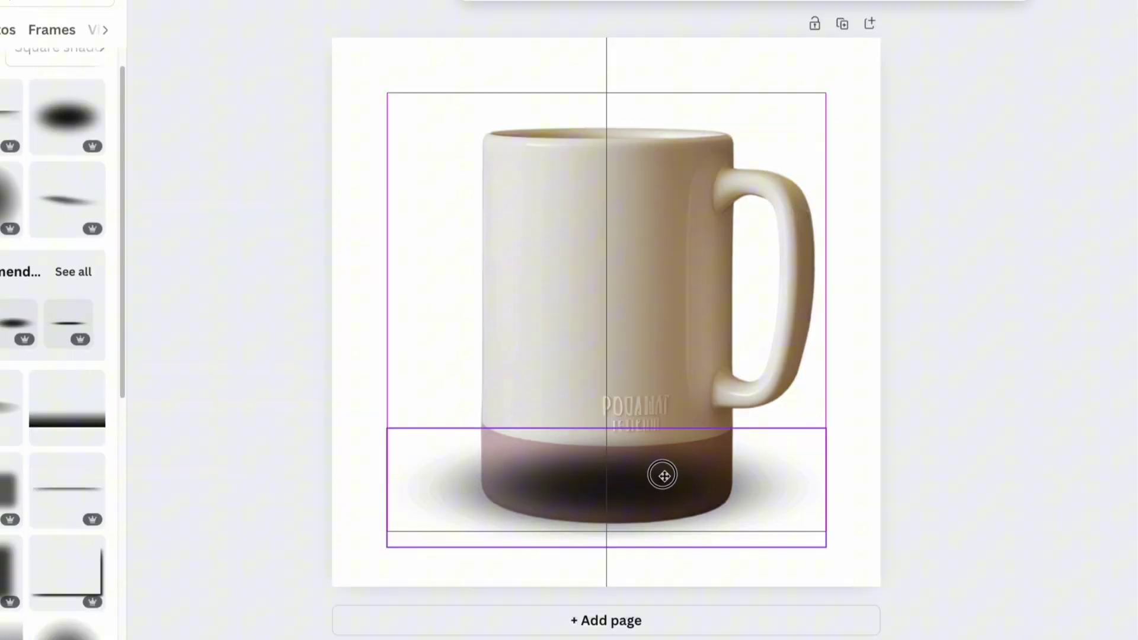
pyautogui.click(971, 13)
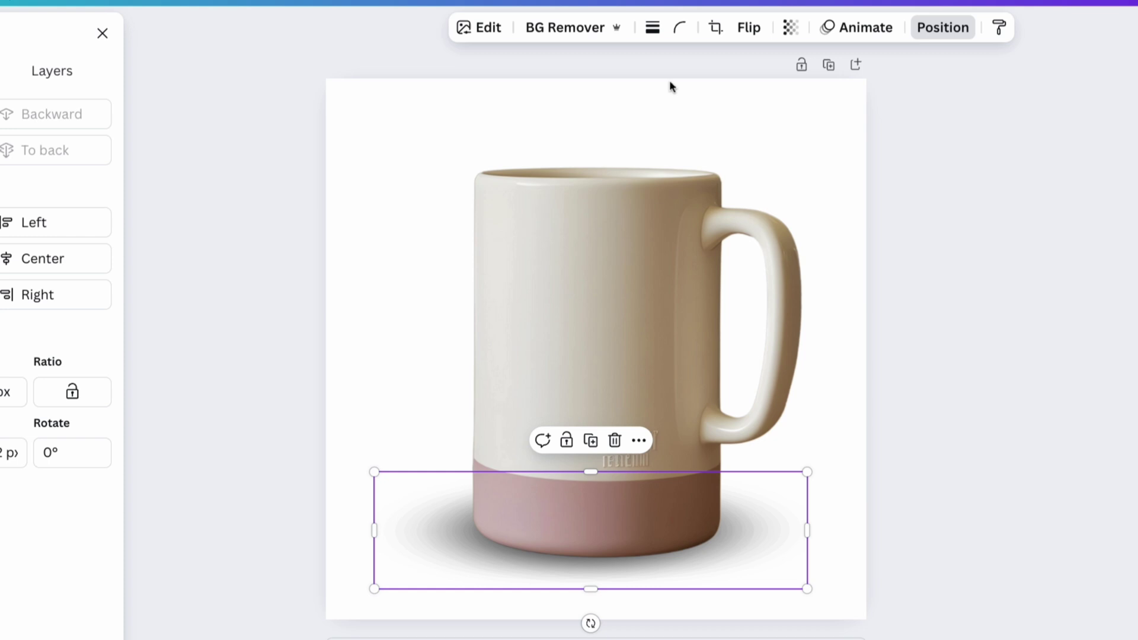
# - Set the oval shadow's transparency to 40 and shift it right so it extends past the handle side of the mug
pyautogui.click(791, 28)
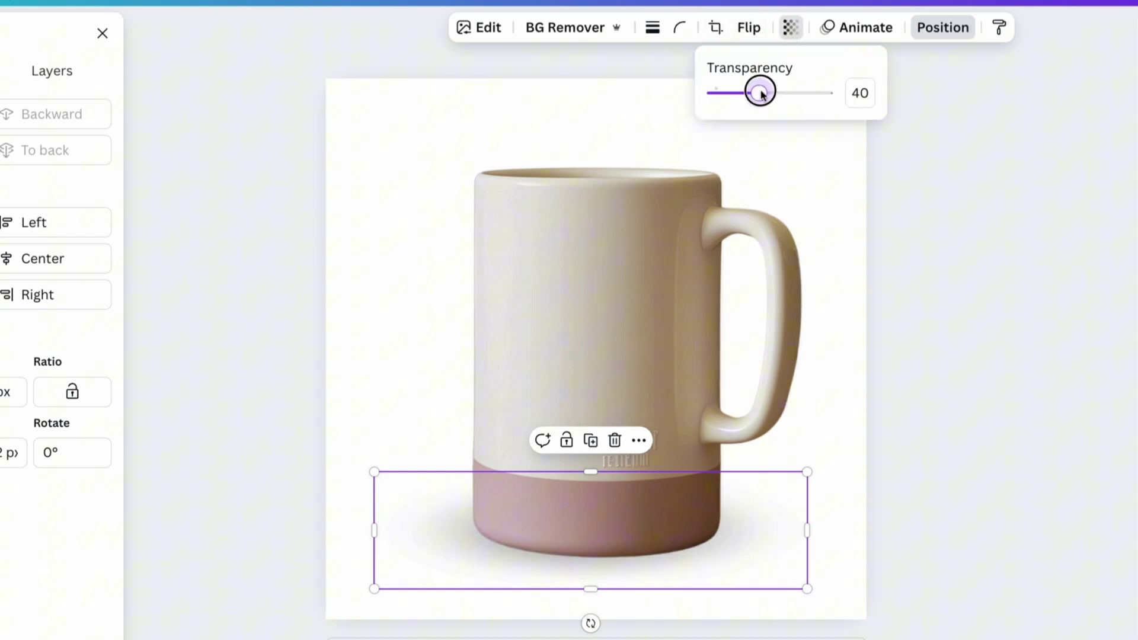
pyautogui.click(976, 346)
pyautogui.click(975, 346)
pyautogui.moveTo(566, 569); pyautogui.dragTo(622, 569)
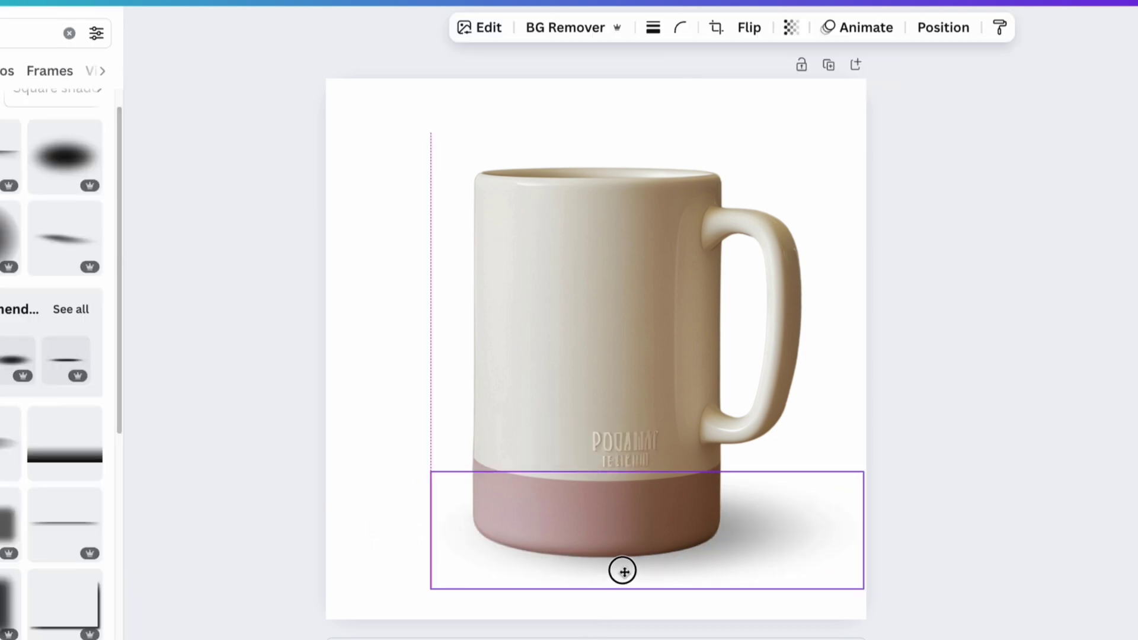
pyautogui.click(960, 458)
# - Add the thin curved black shadow graphic, rotate it about 180° and place it along the mug's bottom edge
pyautogui.scroll(-15, 249, 301)
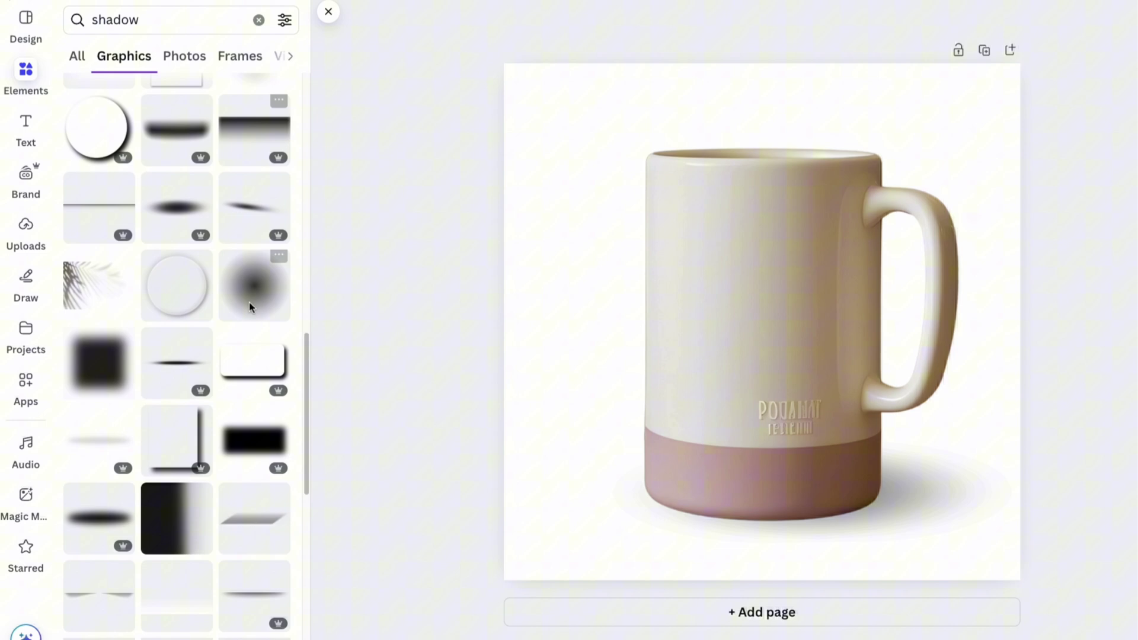
pyautogui.scroll(-10, 253, 304)
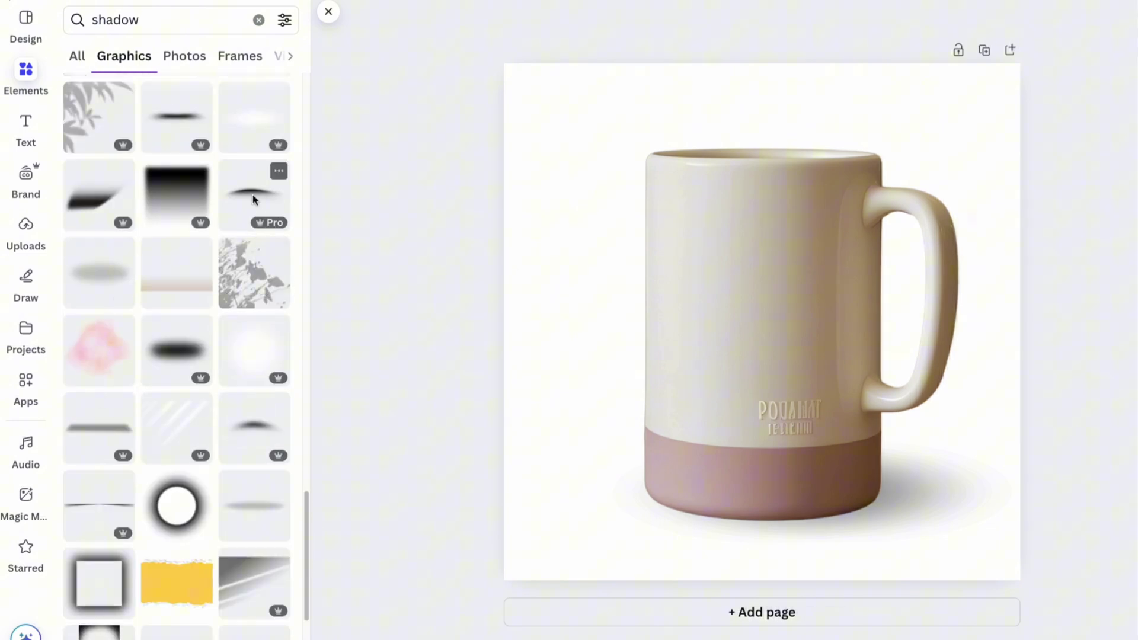
pyautogui.click(253, 196)
pyautogui.moveTo(762, 391); pyautogui.dragTo(769, 264)
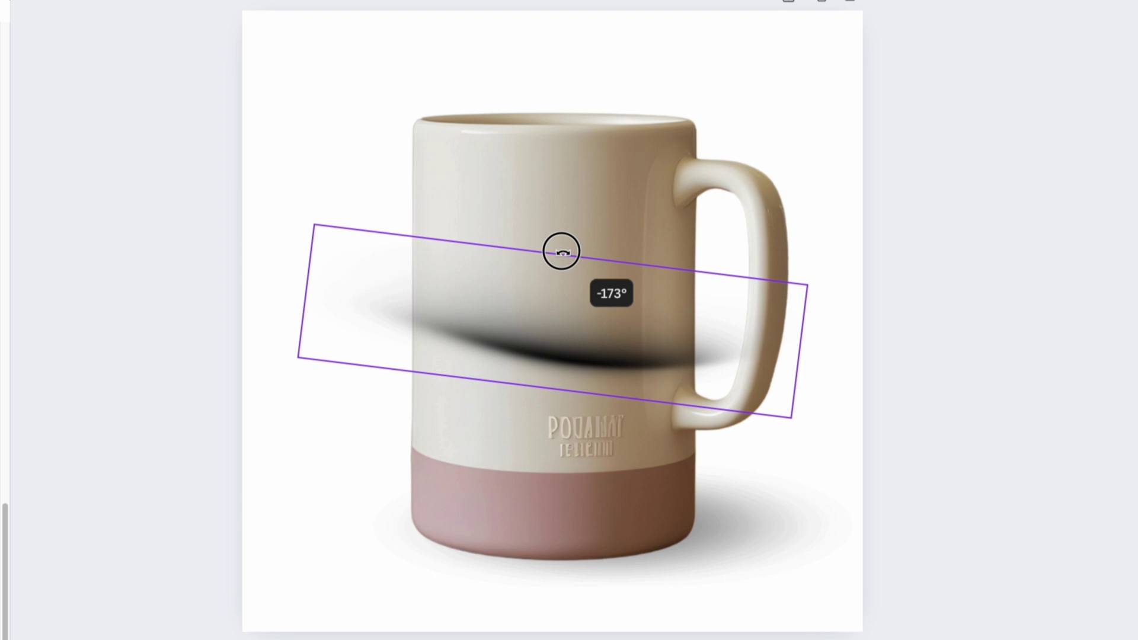
pyautogui.moveTo(562, 253); pyautogui.dragTo(550, 241)
pyautogui.moveTo(612, 300); pyautogui.dragTo(606, 506)
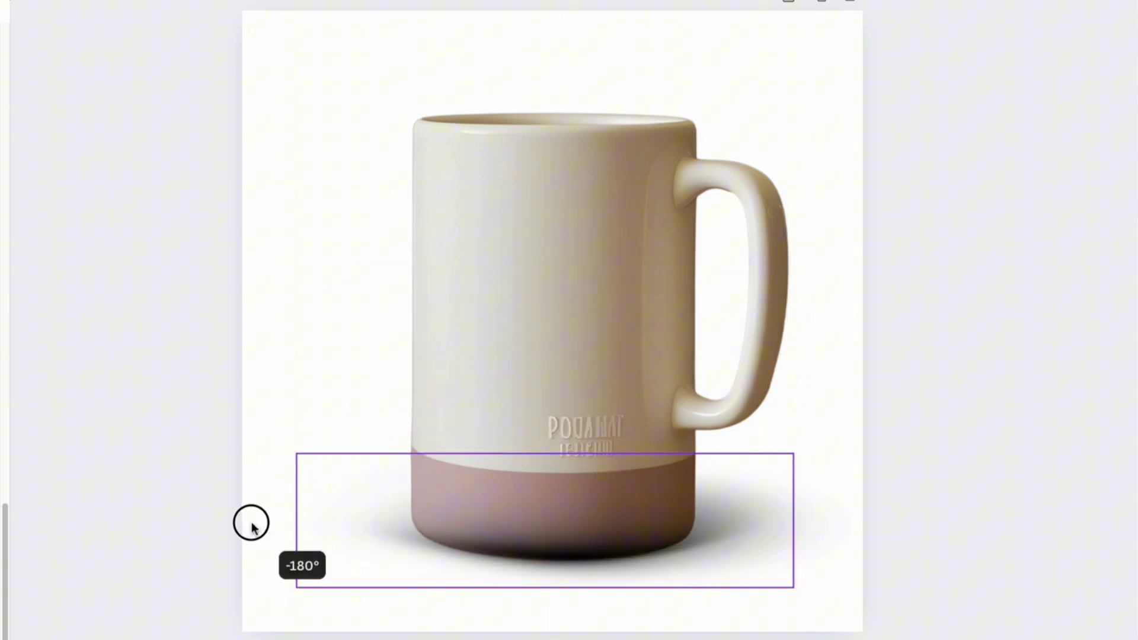
# - Move the thin curved shadow backward so it sits behind the mug
pyautogui.click(928, 24)
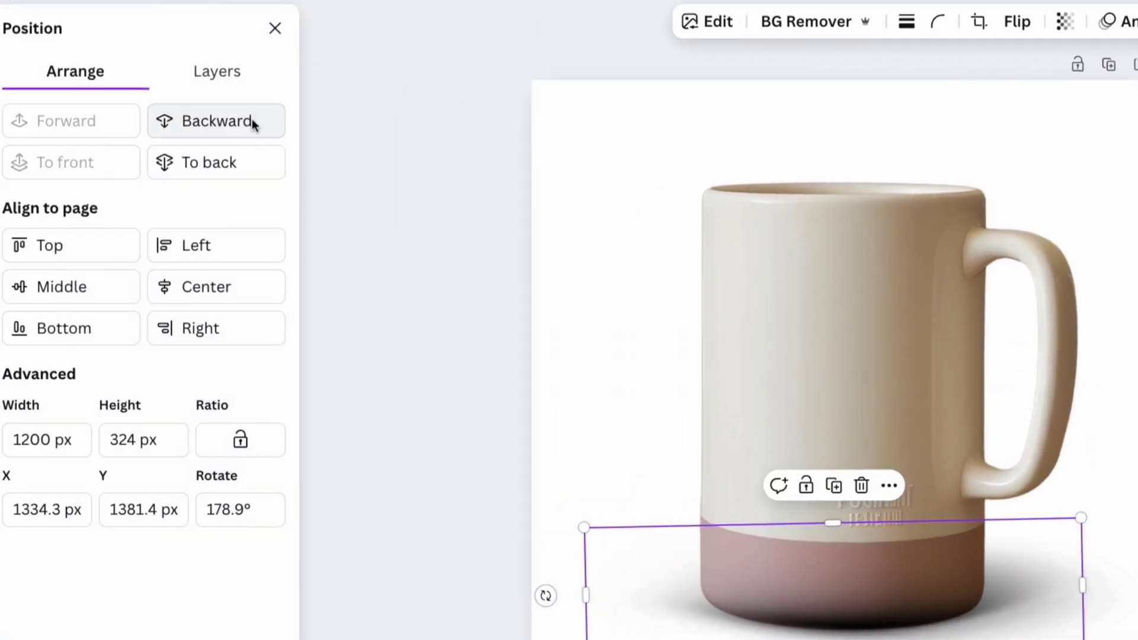
pyautogui.click(272, 120)
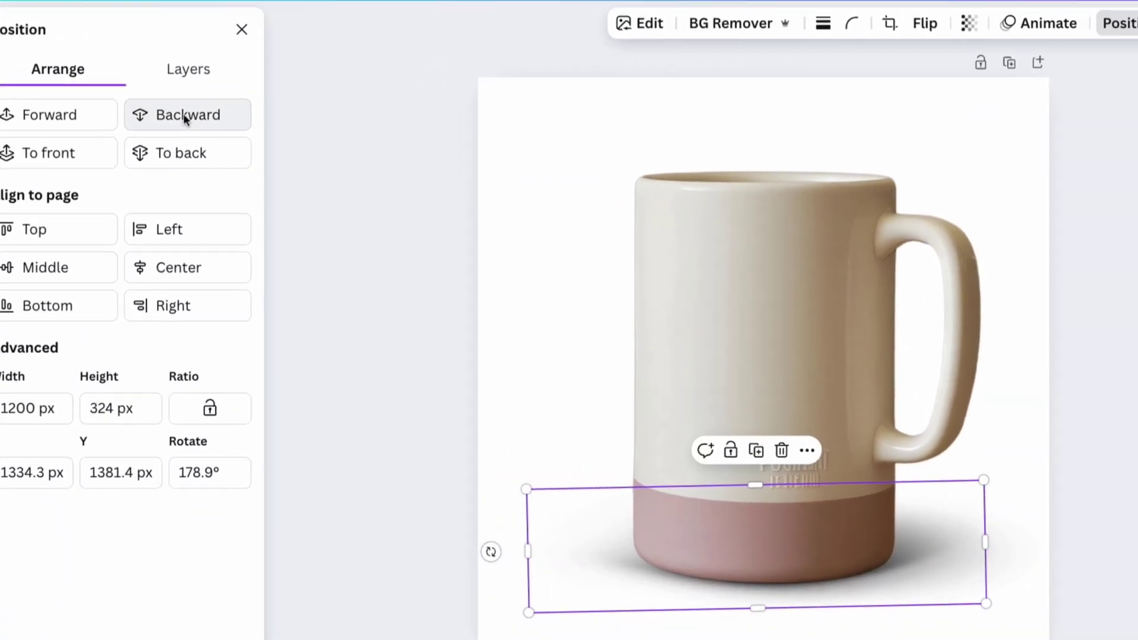
pyautogui.click(469, 249)
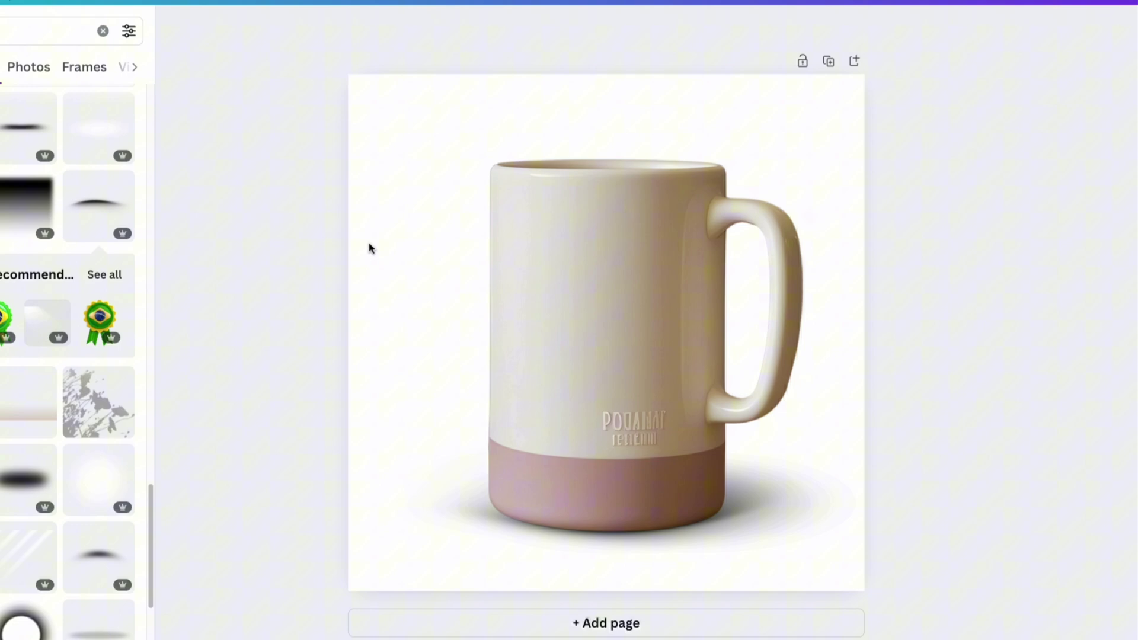
# - Adjust the mug picture's light settings, with brightness 15 and contrast 1
pyautogui.click(785, 204)
pyautogui.click(640, 28)
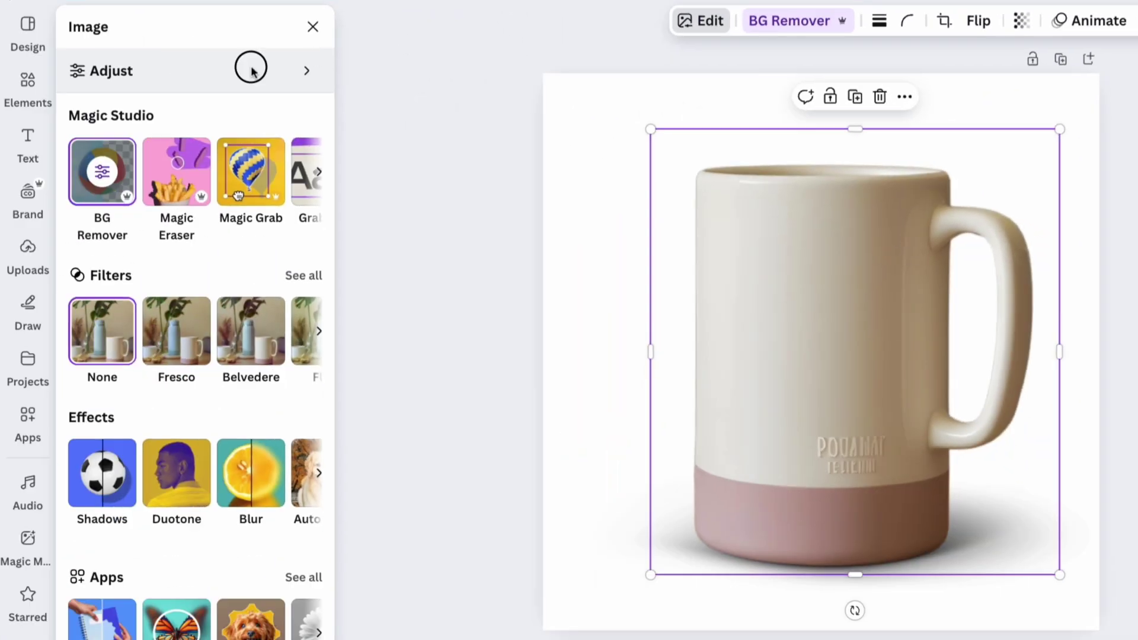
pyautogui.click(246, 69)
pyautogui.moveTo(169, 408); pyautogui.dragTo(186, 408)
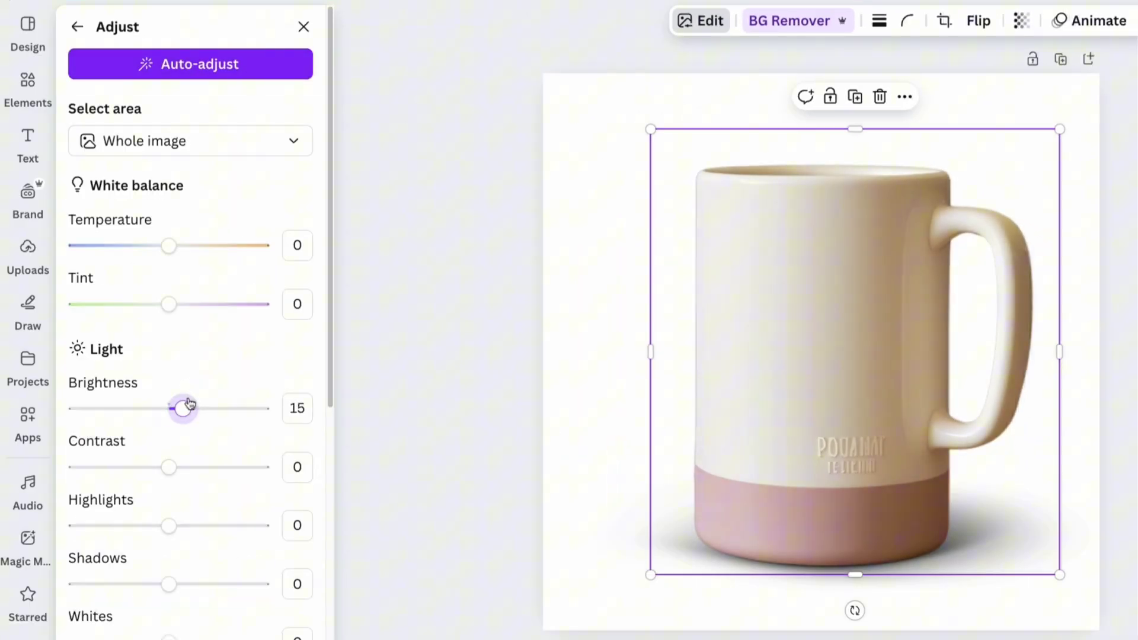
pyautogui.moveTo(169, 467)
pyautogui.mouseDown()
pyautogui.moveTo(226, 465)
pyautogui.moveTo(168, 464)
pyautogui.mouseUp()
pyautogui.scroll(-7, 180, 540)
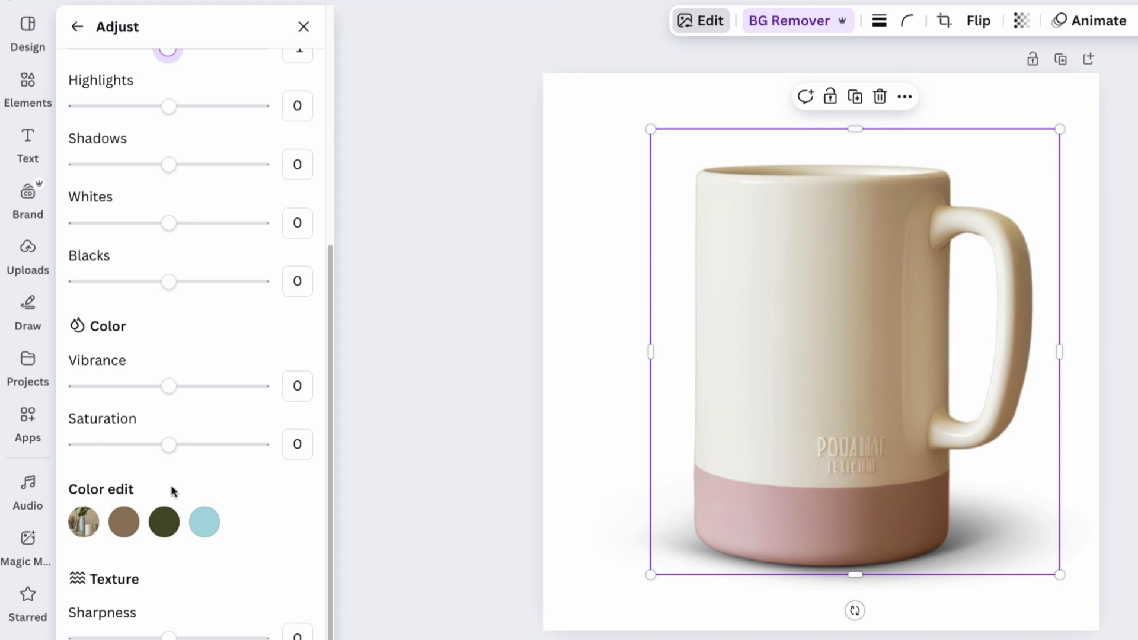
pyautogui.scroll(-2, 173, 491)
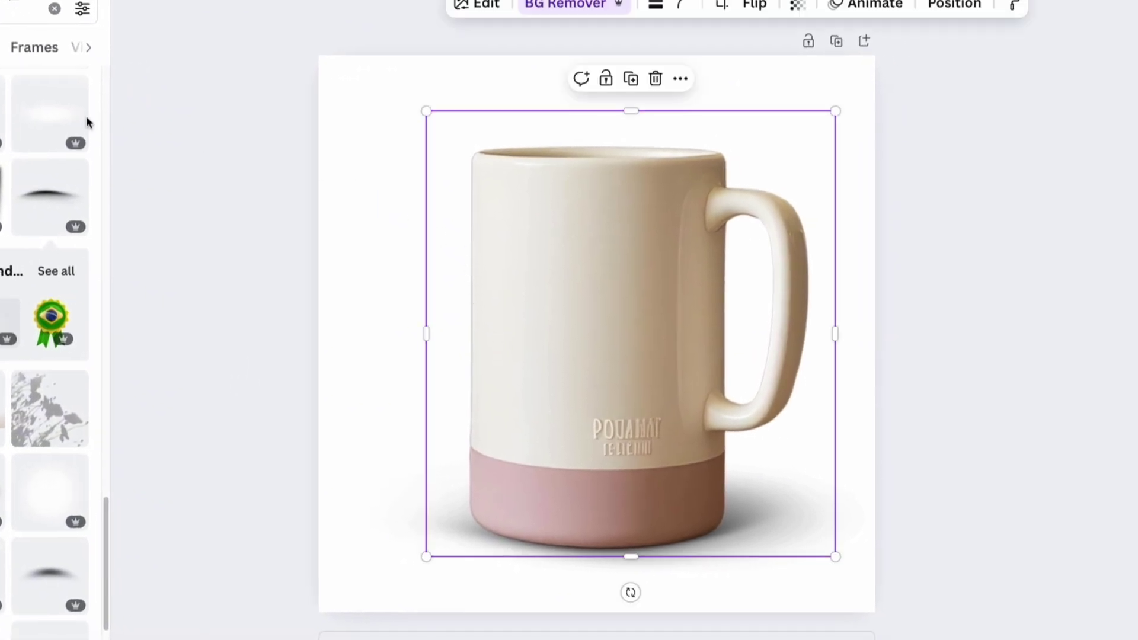
# - Search the graphics for "coffee splash"
pyautogui.click(112, 31)
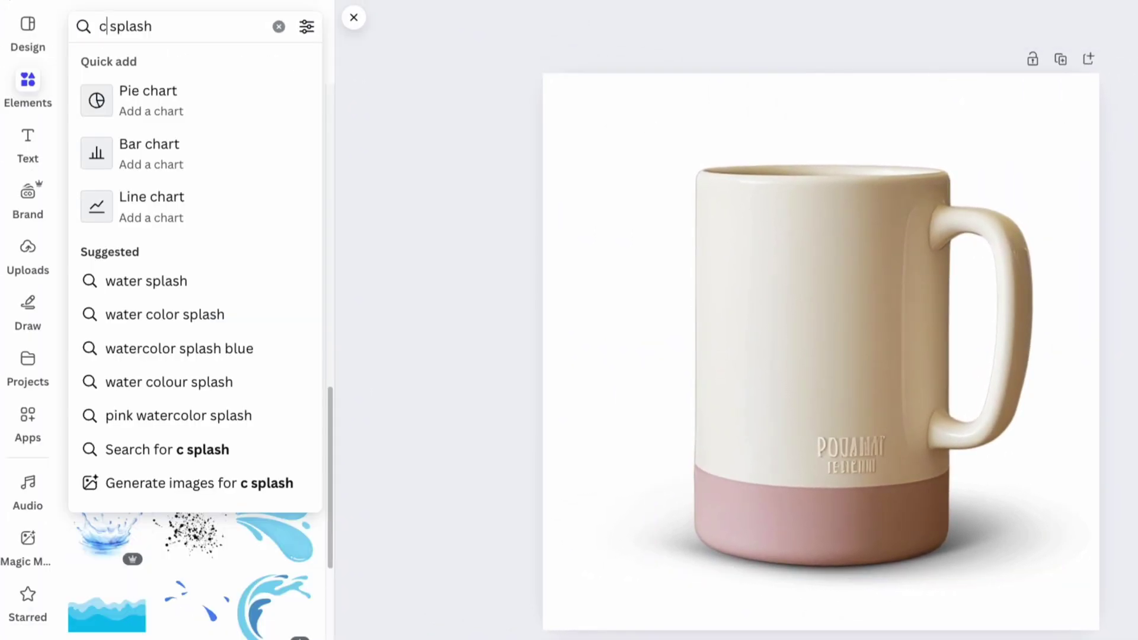
pyautogui.write('offee')
pyautogui.press('Return')
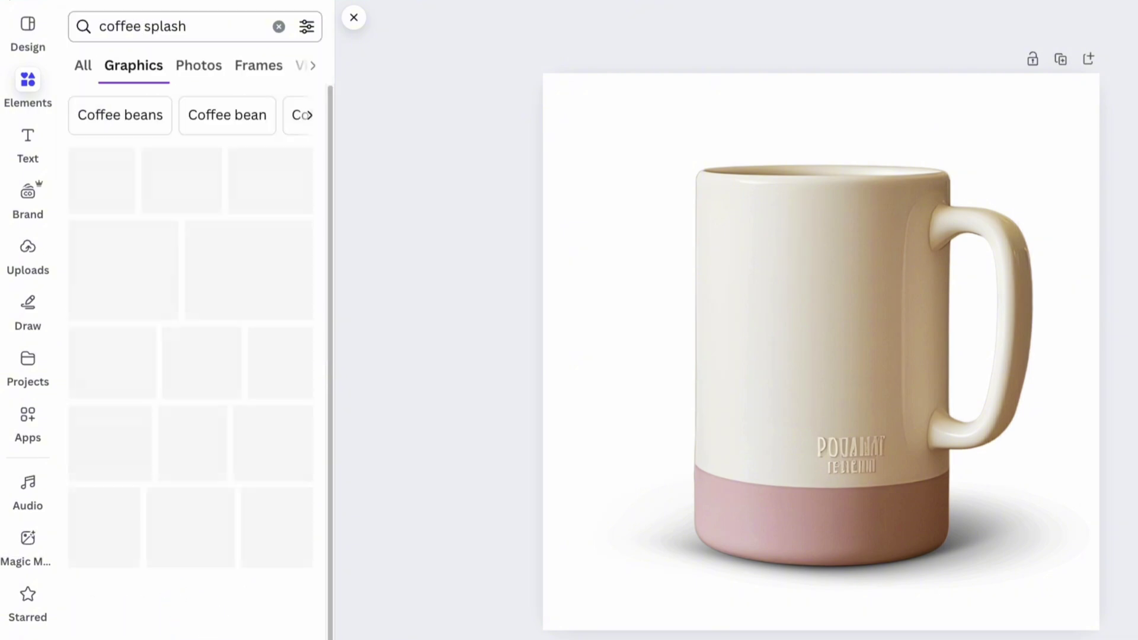
pyautogui.moveTo(330, 199); pyautogui.dragTo(330, 253)
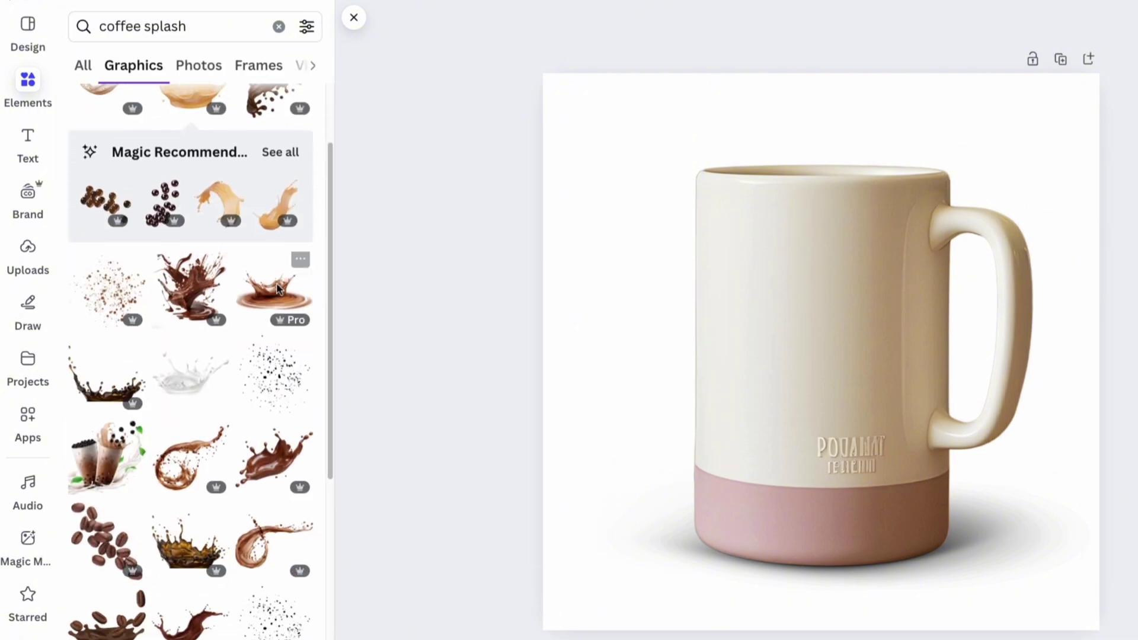
pyautogui.click(276, 287)
pyautogui.press('Delete')
pyautogui.moveTo(331, 207); pyautogui.dragTo(341, 298)
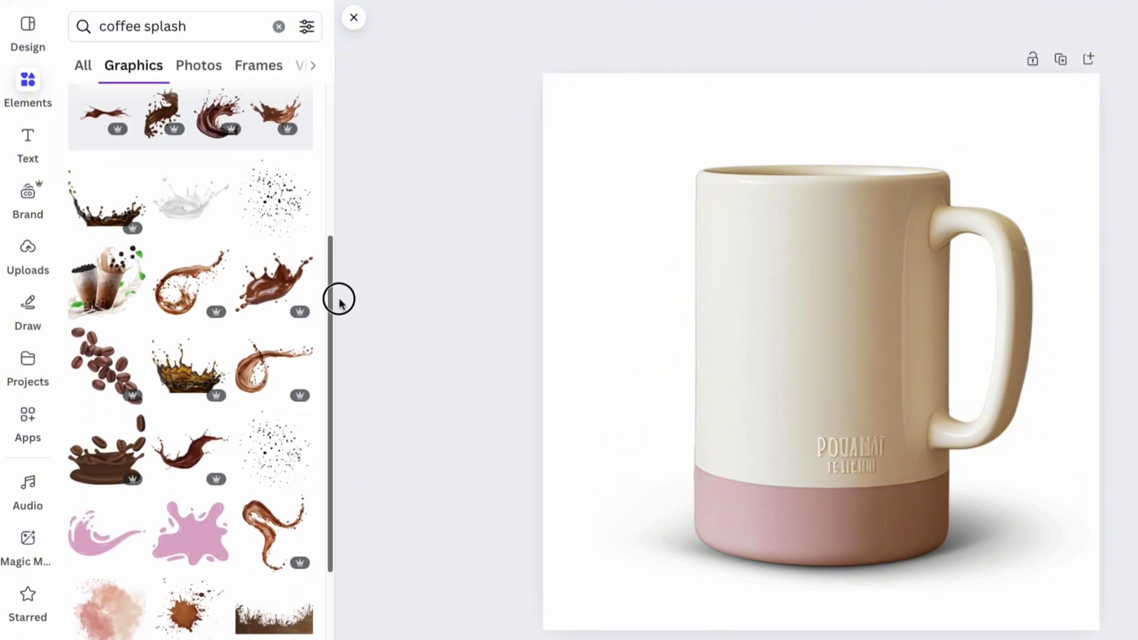
pyautogui.click(104, 195)
pyautogui.moveTo(1044, 511); pyautogui.dragTo(857, 378)
pyautogui.moveTo(771, 337); pyautogui.dragTo(858, 138)
pyautogui.moveTo(945, 178); pyautogui.dragTo(1014, 226)
pyautogui.moveTo(889, 190); pyautogui.dragTo(862, 142)
pyautogui.press('Delete')
# - Add the amber-brown coffee crown splash graphic, scale it wider than the mug's opening and place it on the rim
pyautogui.scroll(-1, 245, 262)
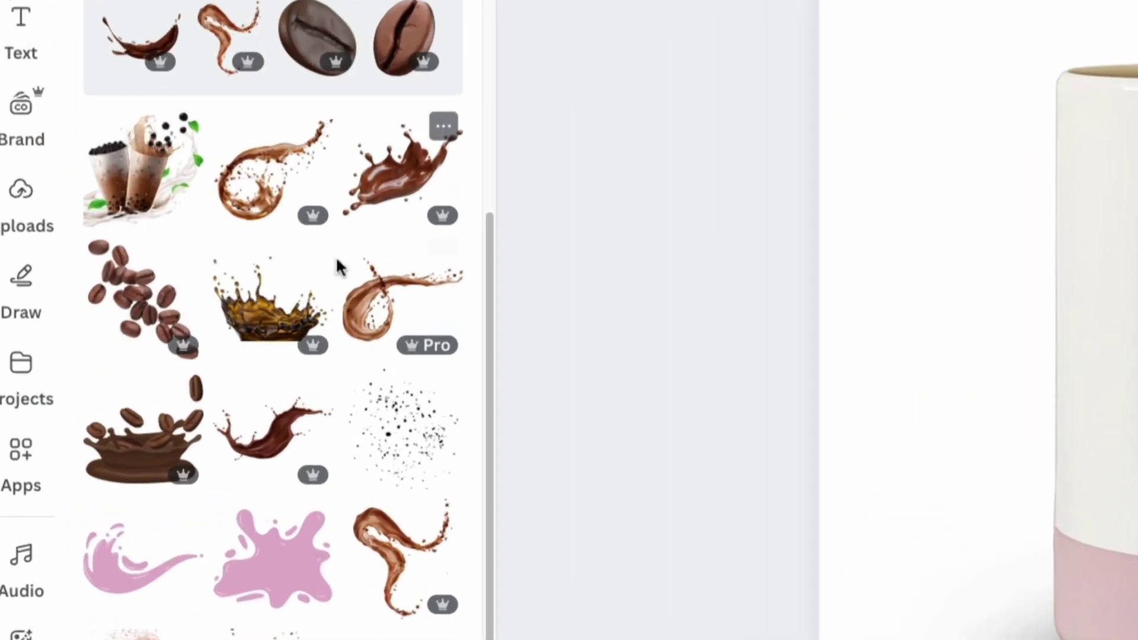
pyautogui.click(200, 320)
pyautogui.moveTo(1044, 197); pyautogui.dragTo(882, 311)
pyautogui.moveTo(759, 415); pyautogui.dragTo(856, 115)
pyautogui.moveTo(985, 213); pyautogui.dragTo(960, 196)
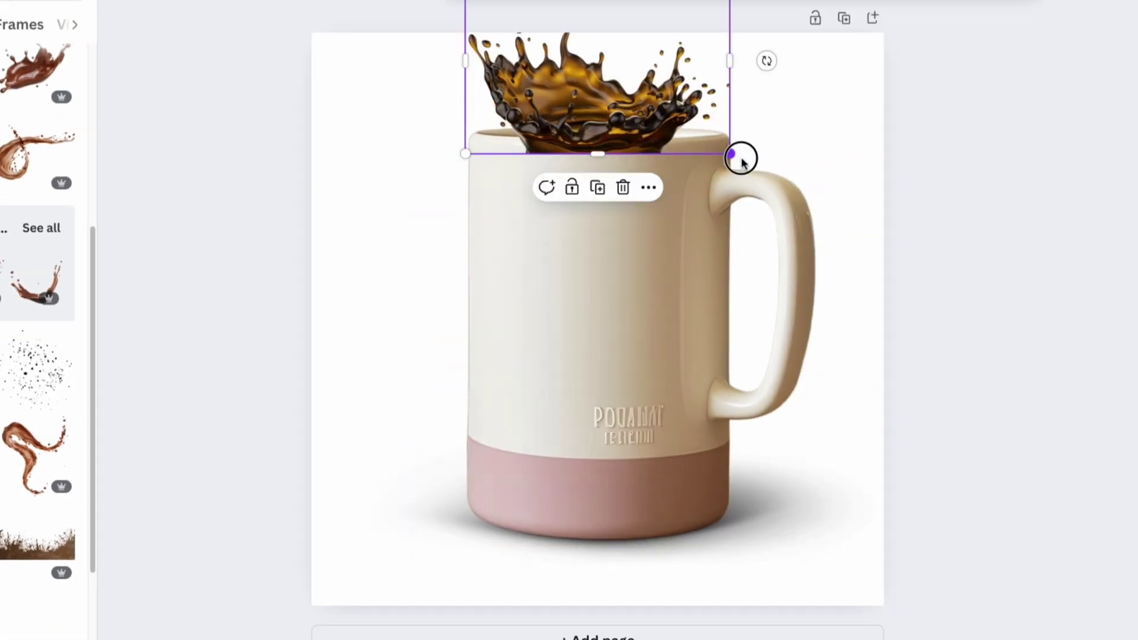
pyautogui.moveTo(732, 154); pyautogui.dragTo(810, 211)
pyautogui.moveTo(679, 149); pyautogui.dragTo(648, 75)
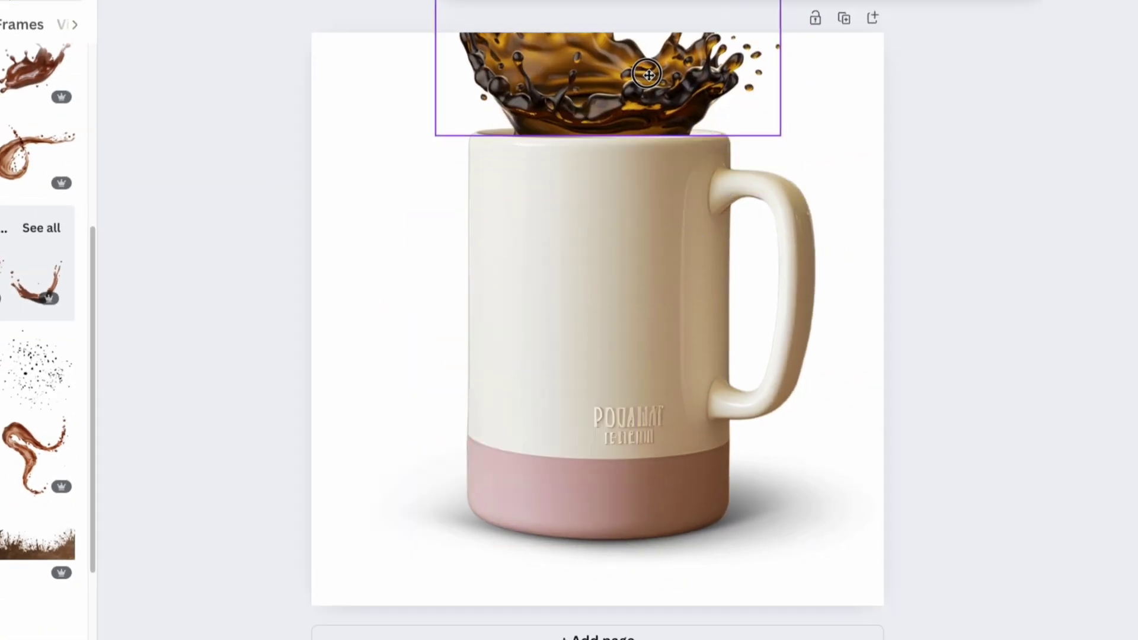
# - Select the whole mug composition with its splash and shadows, scale it down and move it lower on the page
pyautogui.click(962, 206)
pyautogui.click(616, 99)
pyautogui.moveTo(989, 613); pyautogui.dragTo(652, 106)
pyautogui.moveTo(882, 572); pyautogui.dragTo(798, 461)
pyautogui.moveTo(640, 236); pyautogui.dragTo(671, 377)
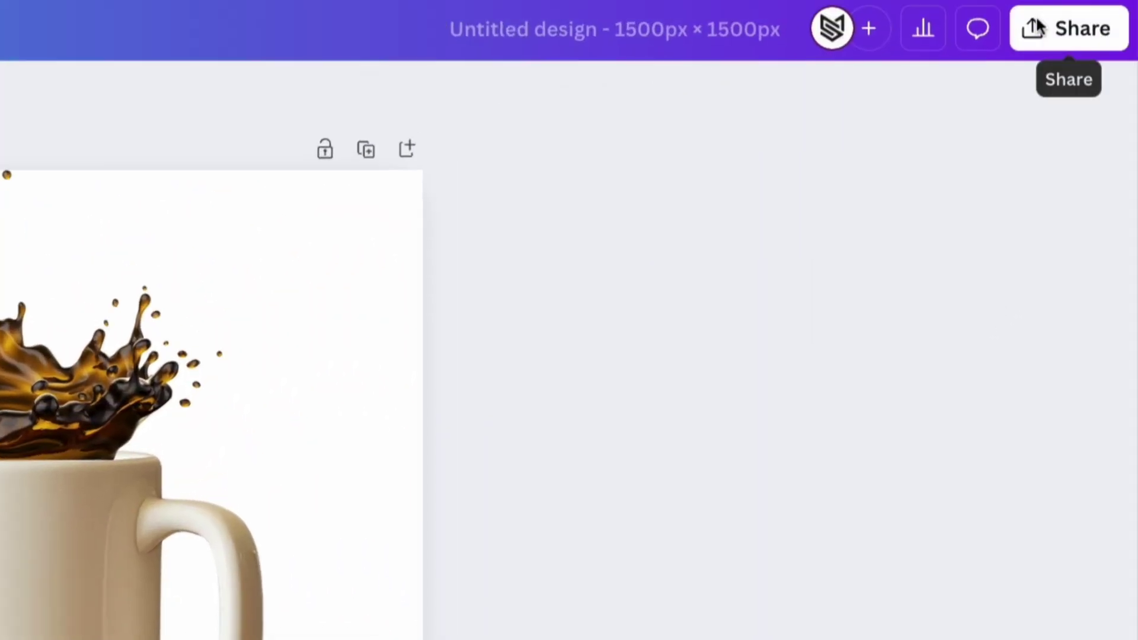
# - Open the download options for the finished mug design
pyautogui.click(1070, 29)
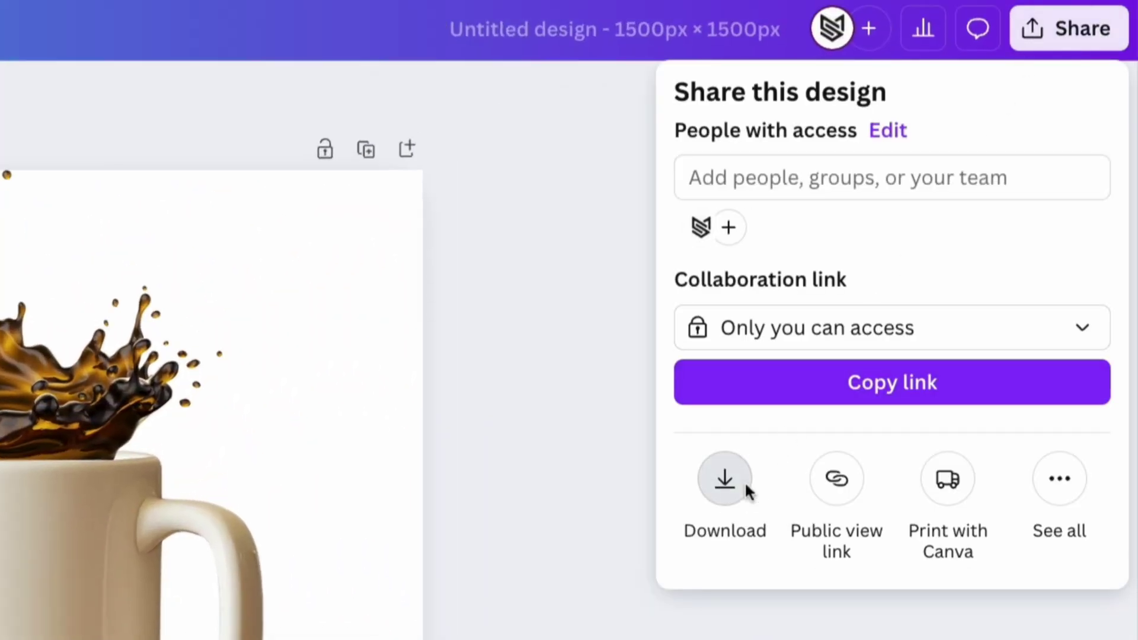
pyautogui.click(724, 479)
pyautogui.click(819, 193)
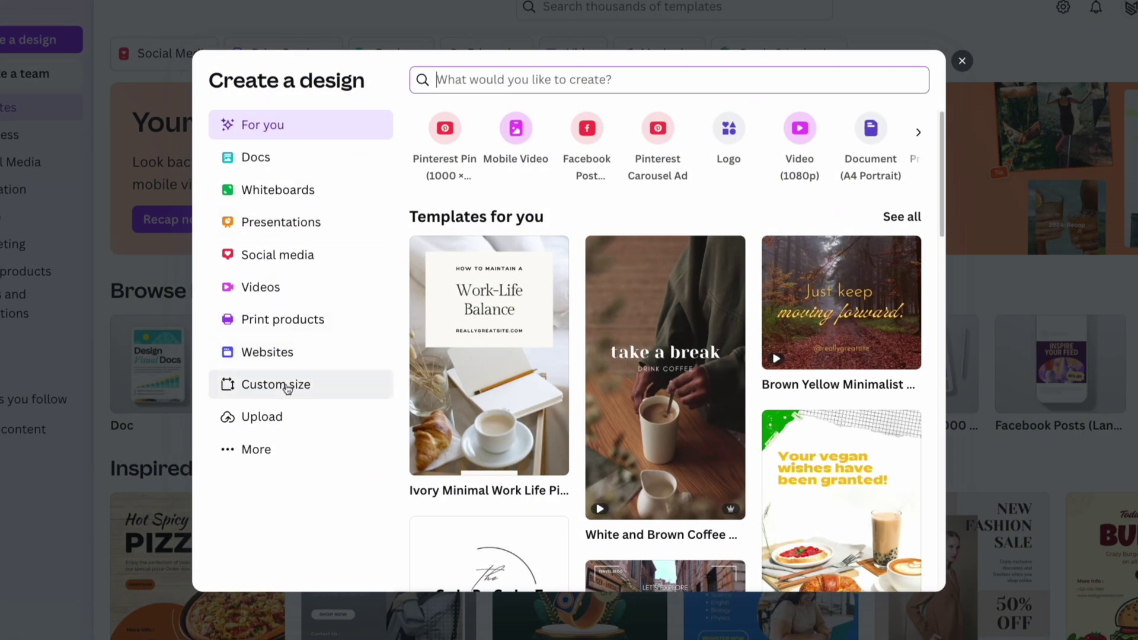
# - Create a new custom-size design of 1500 × 1500 px
pyautogui.click(287, 387)
pyautogui.write('150')
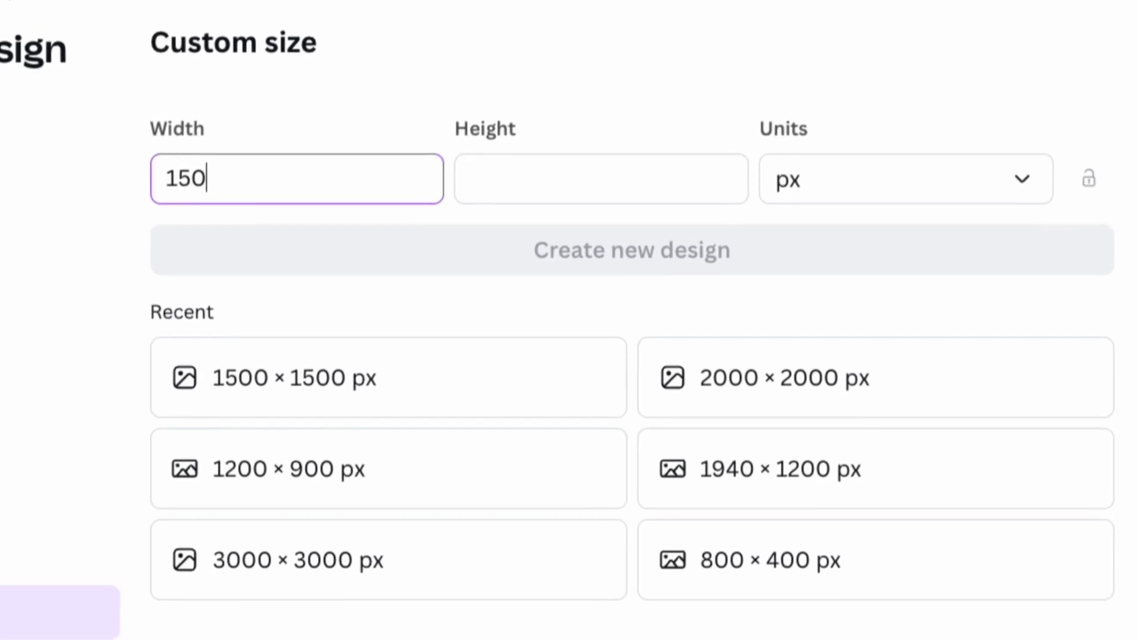
pyautogui.write('0')
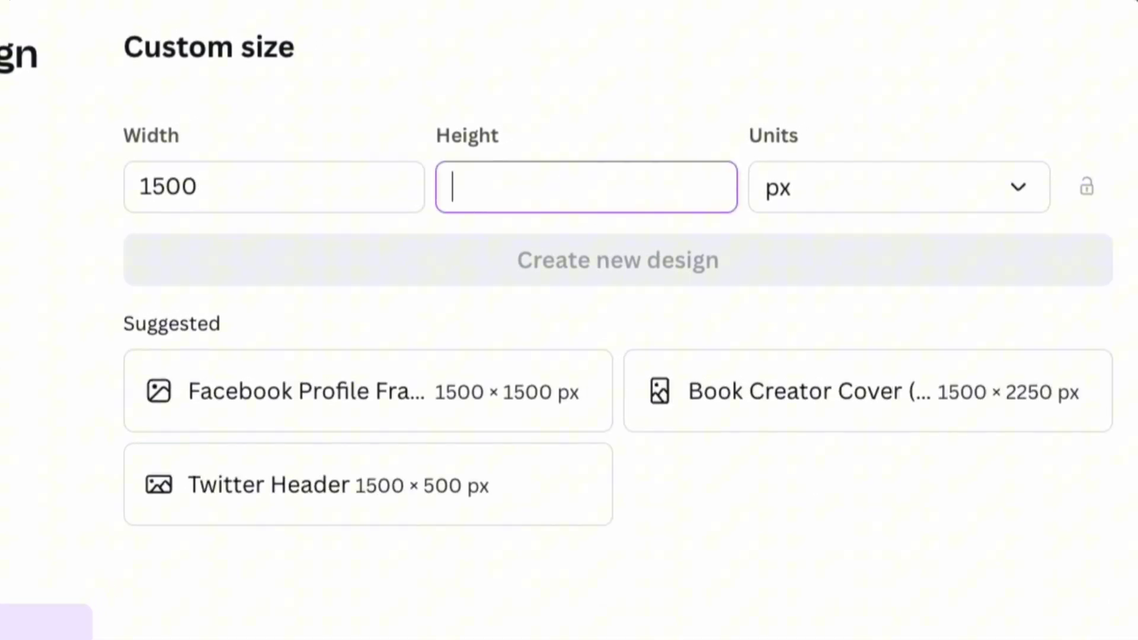
pyautogui.write('1500')
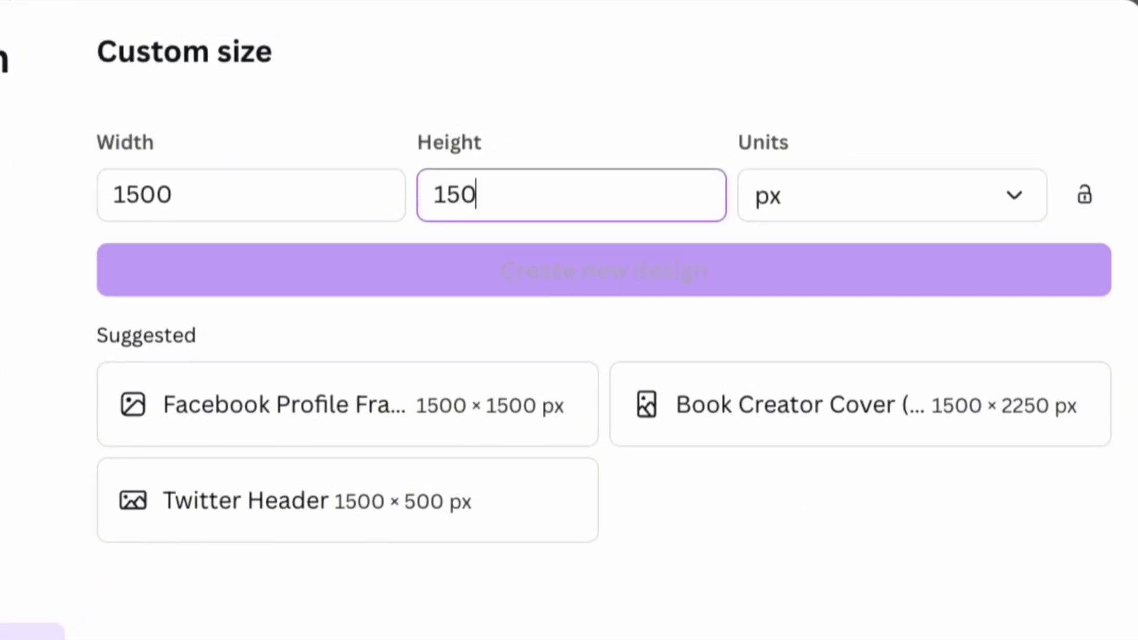
pyautogui.click(678, 287)
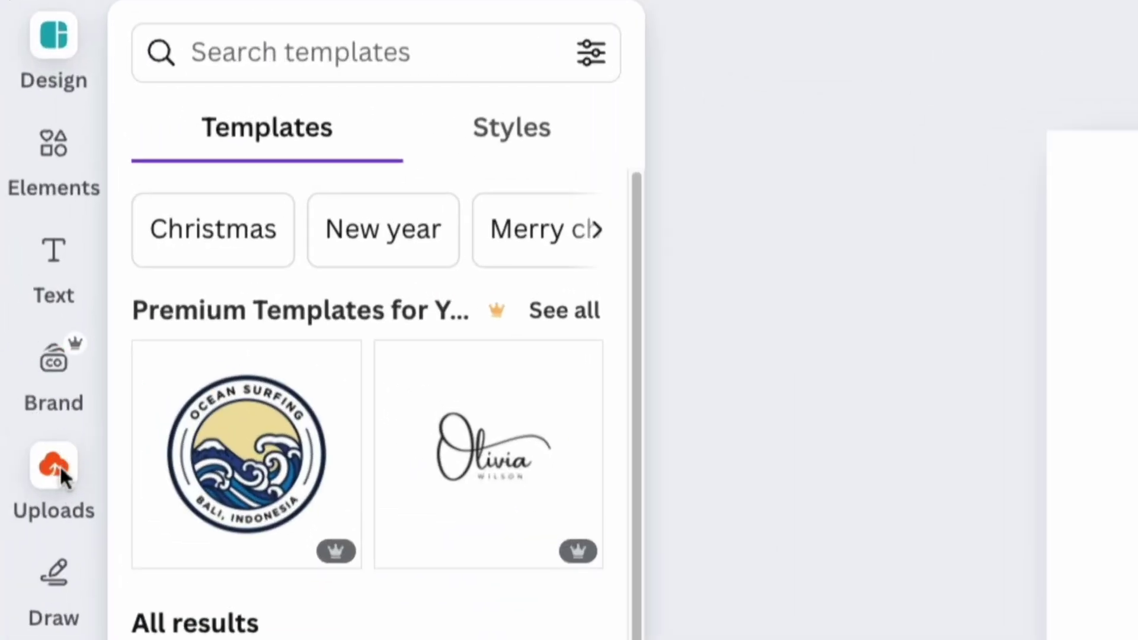
# - Add the uploaded gel cream tube picture, crop its empty margins, then enlarge and centre it on the page
pyautogui.click(58, 475)
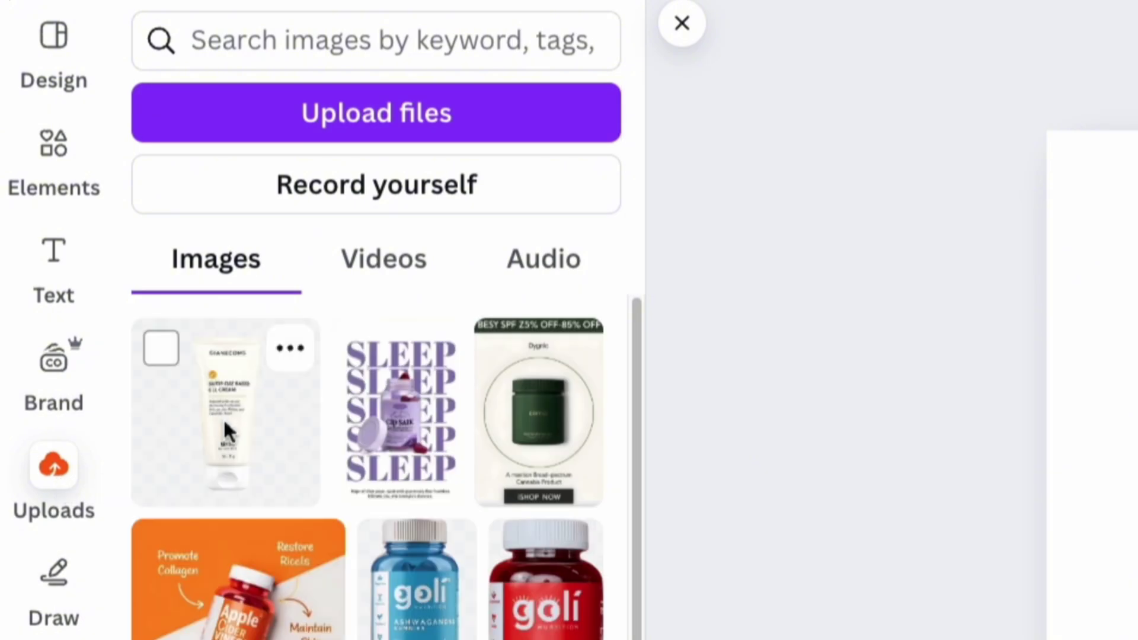
pyautogui.click(223, 418)
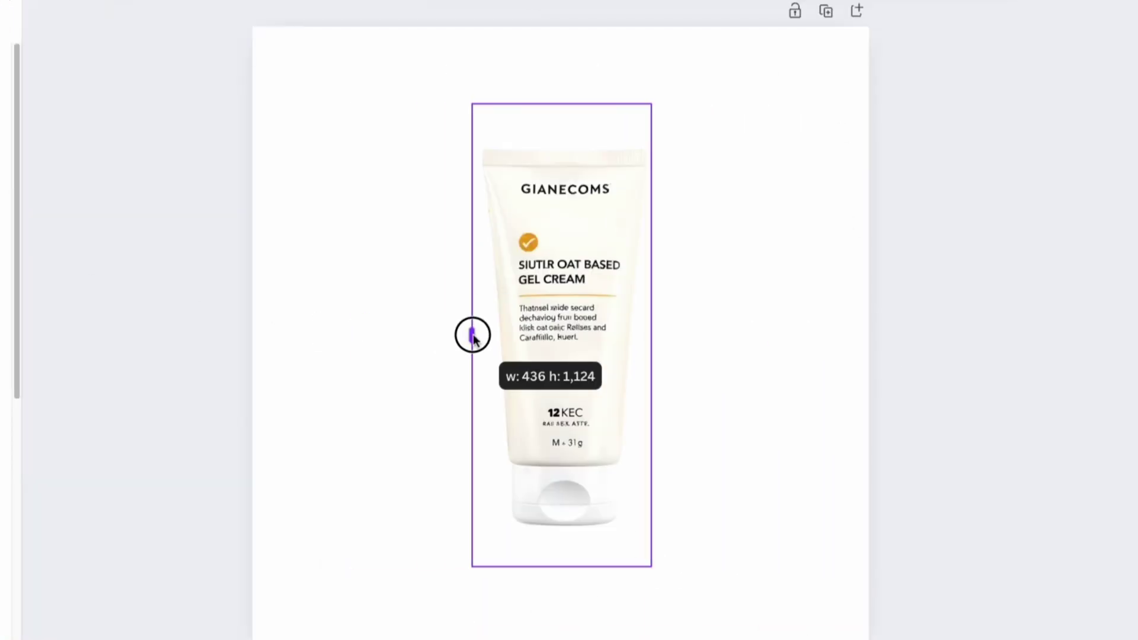
pyautogui.moveTo(563, 567); pyautogui.dragTo(562, 539)
pyautogui.moveTo(652, 141); pyautogui.dragTo(695, 40)
pyautogui.moveTo(593, 284); pyautogui.dragTo(563, 333)
pyautogui.click(700, 372)
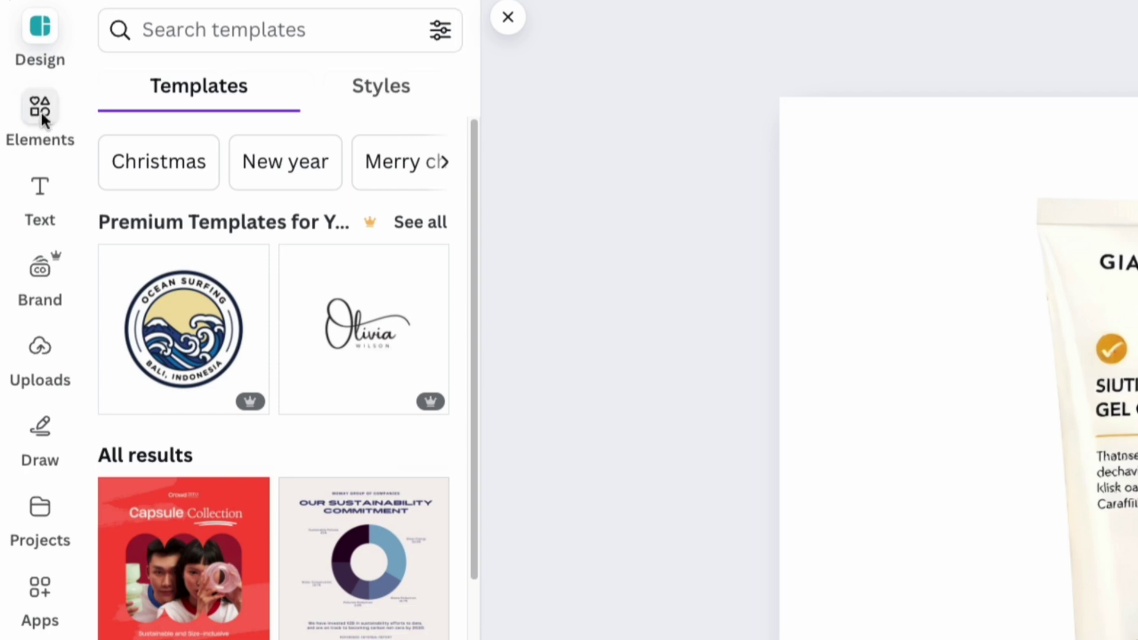
# - Search the elements for "oats", browse the graphics and switch to the photo results
pyautogui.click(40, 110)
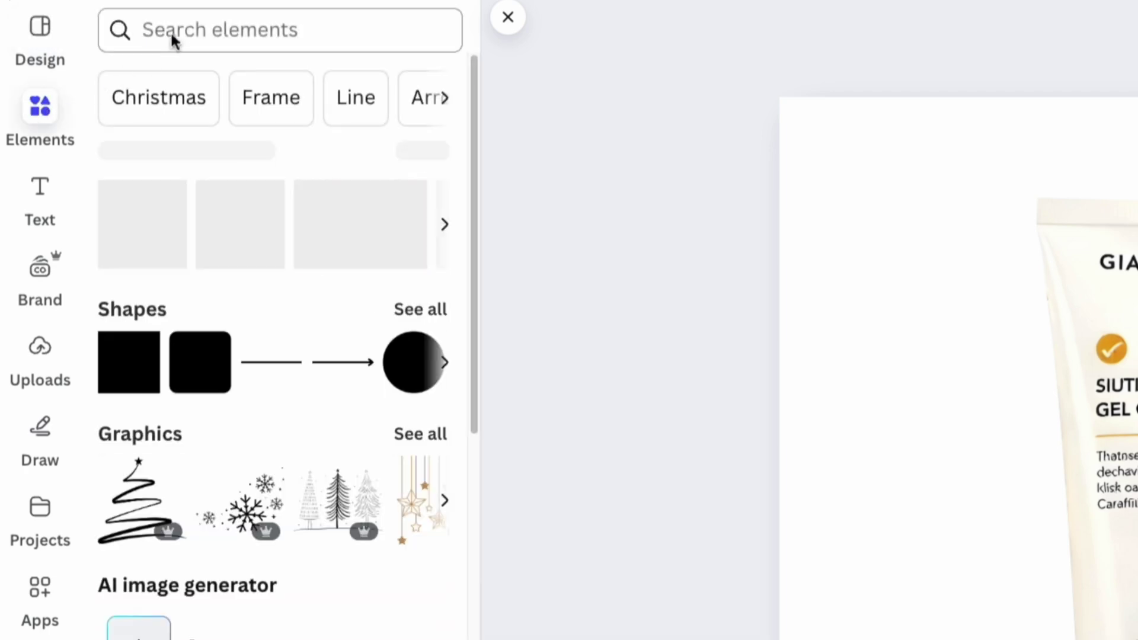
pyautogui.click(172, 33)
pyautogui.write('oats')
pyautogui.press('Return')
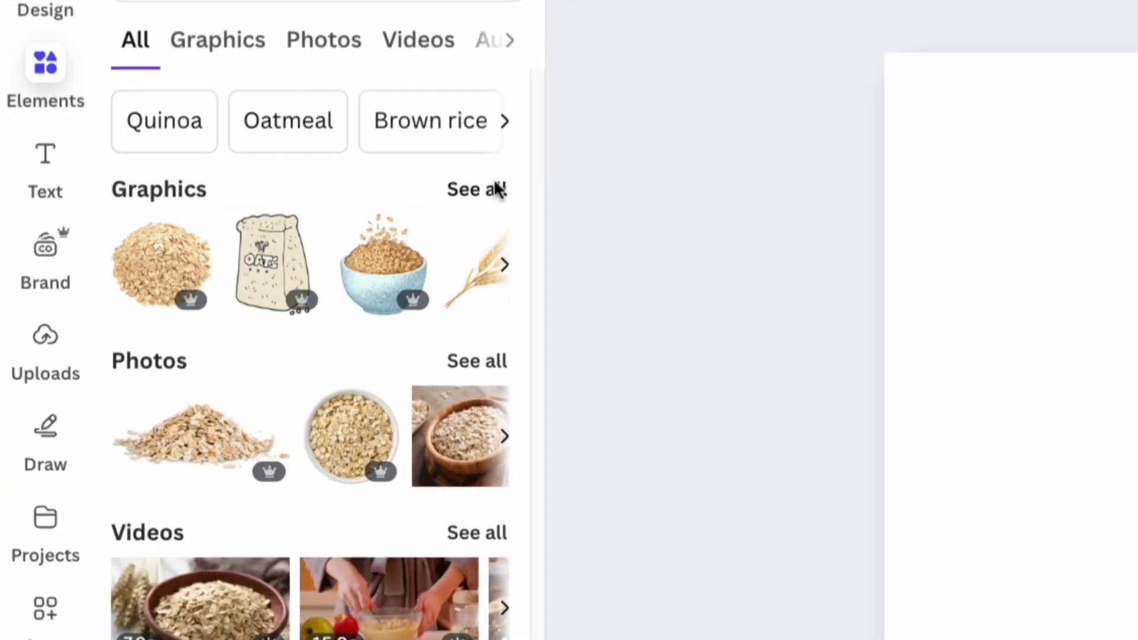
pyautogui.click(436, 218)
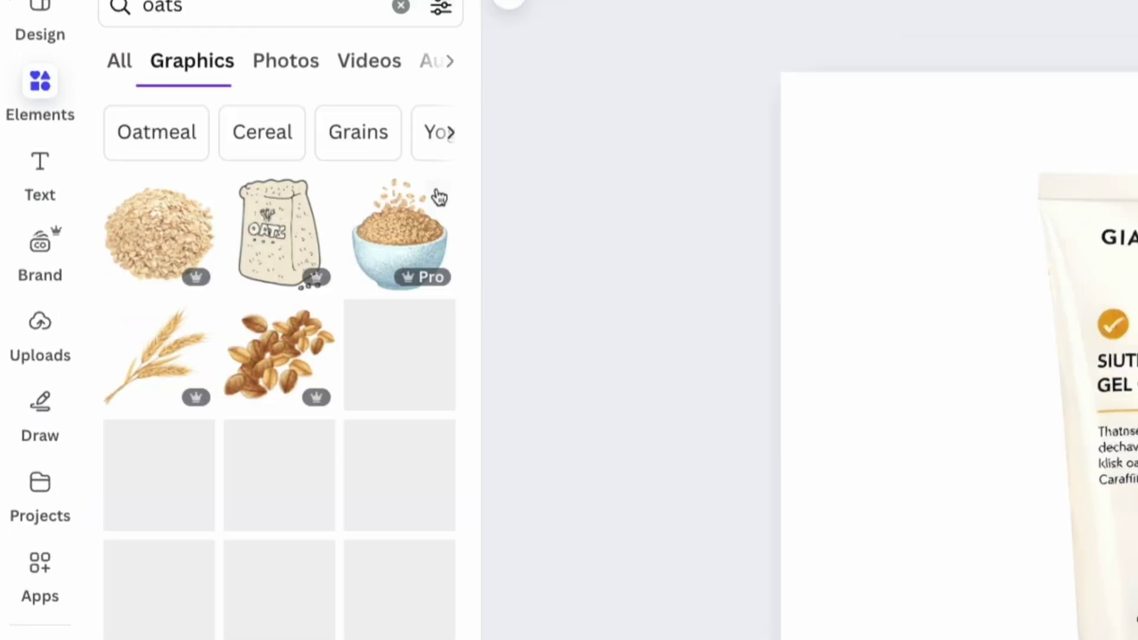
pyautogui.moveTo(475, 128); pyautogui.dragTo(435, 341)
pyautogui.scroll(-2, 380, 389)
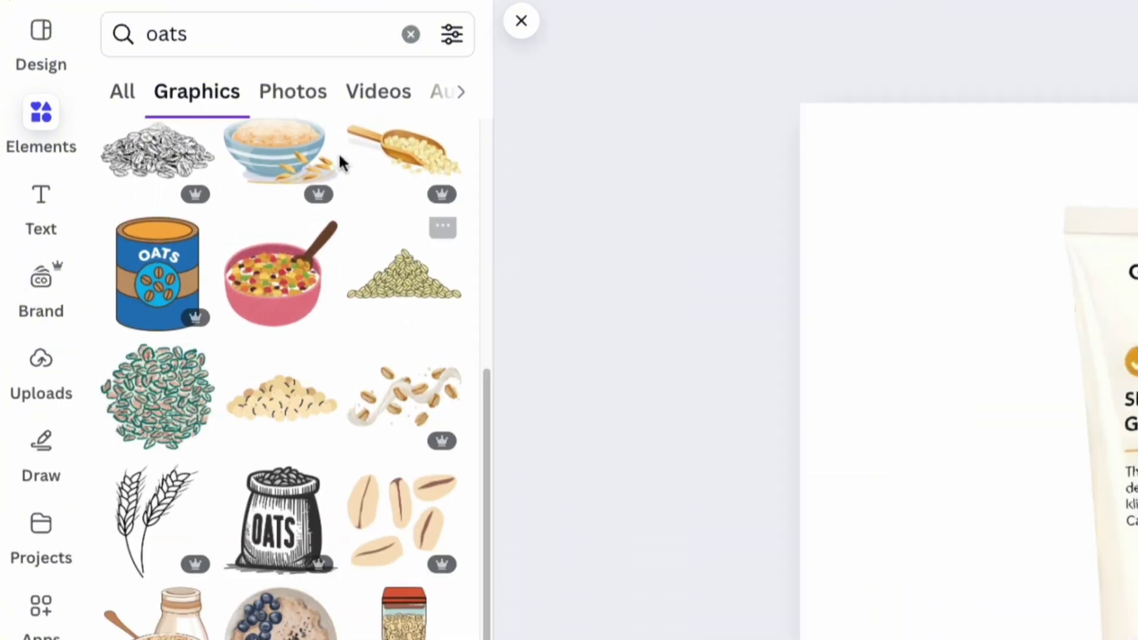
pyautogui.click(267, 89)
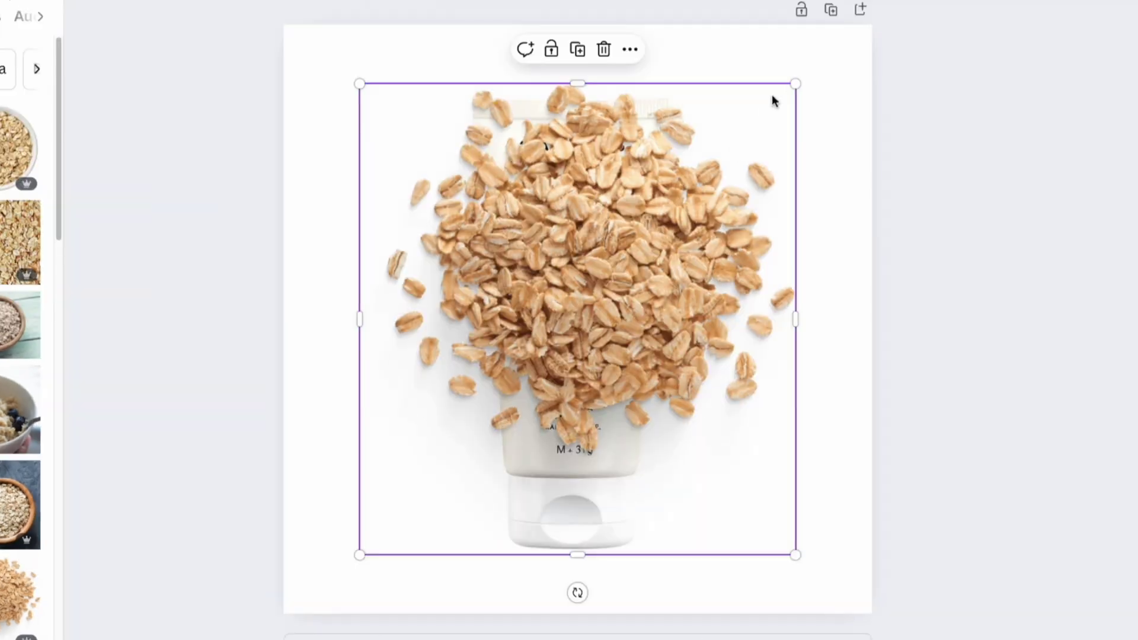
# - Scale the loose oat flakes photo to about 557 × 805 px and place it behind the tube's left side
pyautogui.moveTo(796, 82); pyautogui.dragTo(651, 239)
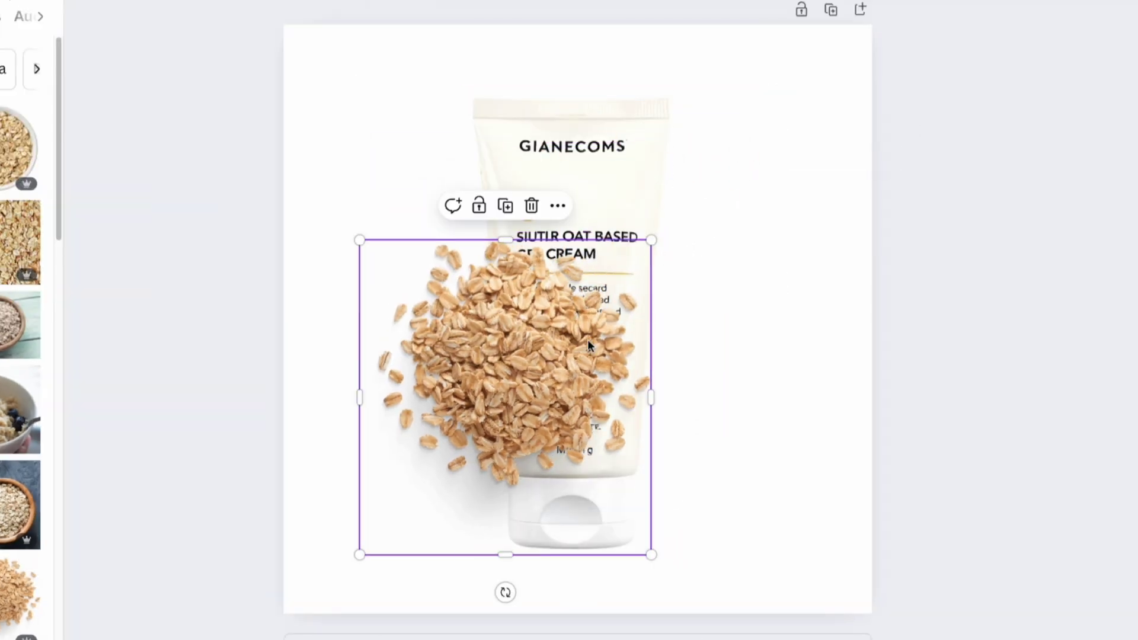
pyautogui.moveTo(589, 338); pyautogui.dragTo(589, 285)
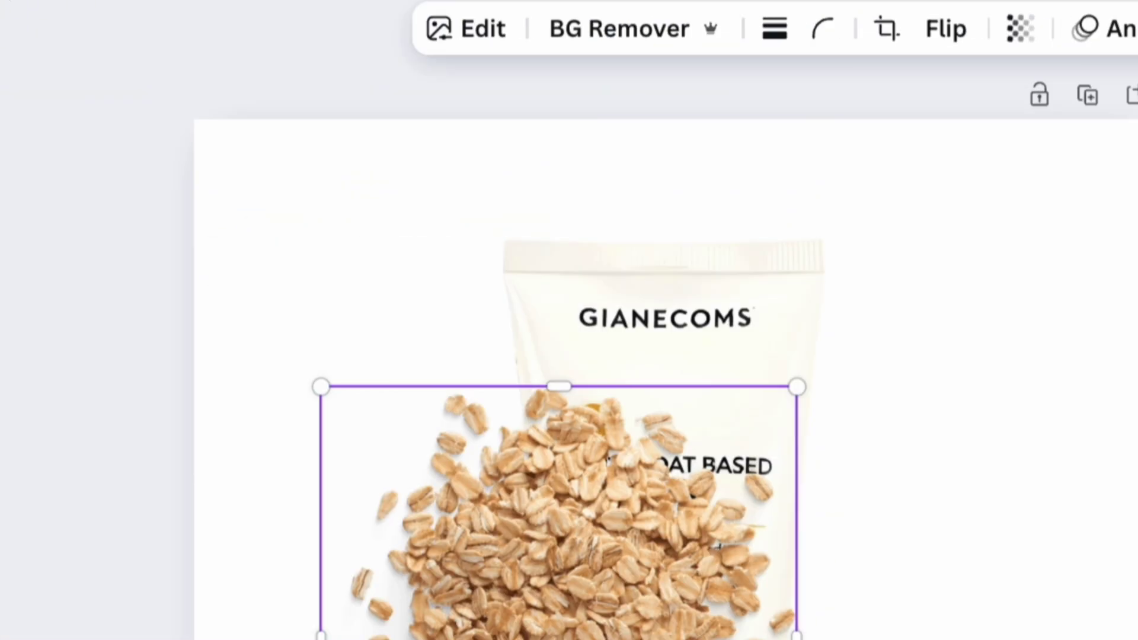
pyautogui.click(1000, 13)
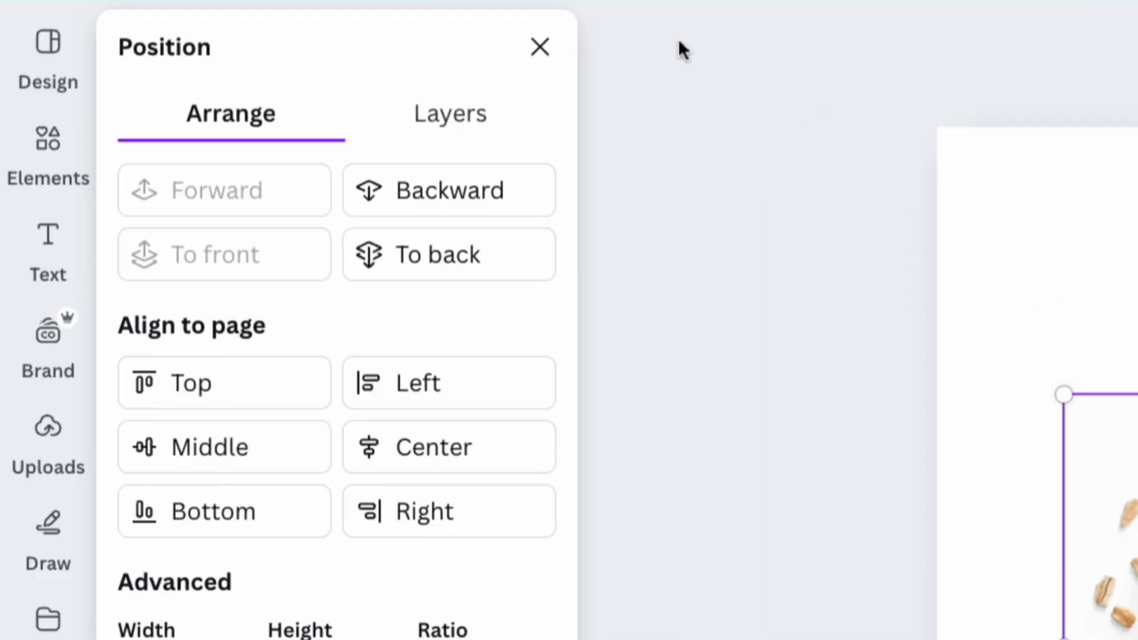
pyautogui.click(454, 191)
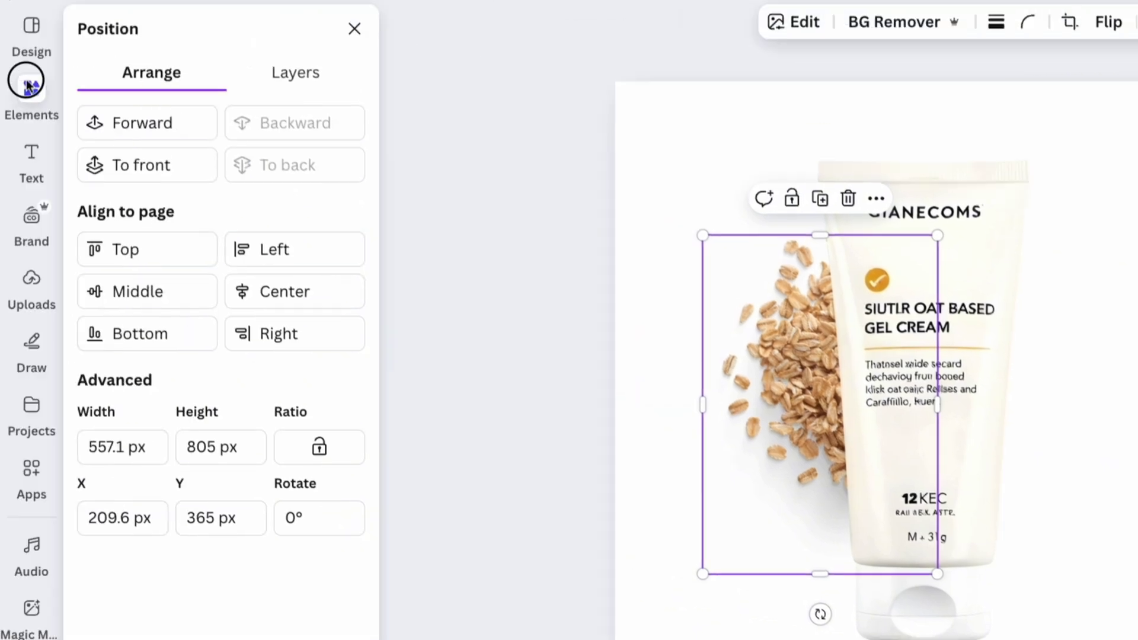
# - Search the elements for "wheat" and browse the photo results
pyautogui.click(25, 79)
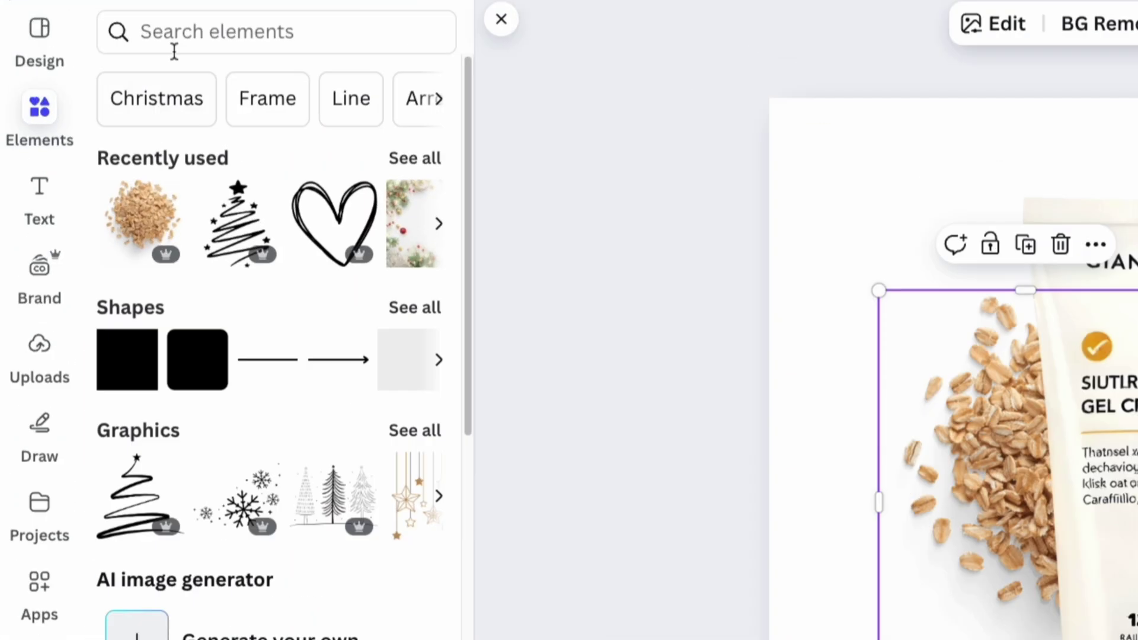
pyautogui.click(172, 31)
pyautogui.write('wheat')
pyautogui.press('Return')
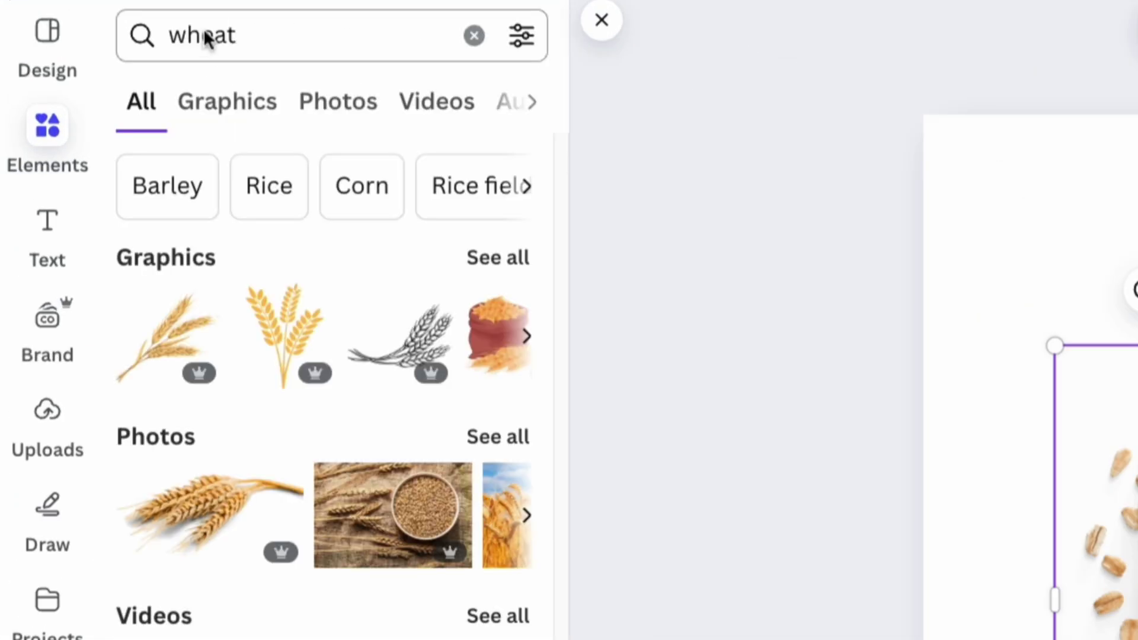
pyautogui.click(312, 106)
pyautogui.moveTo(354, 131); pyautogui.dragTo(366, 252)
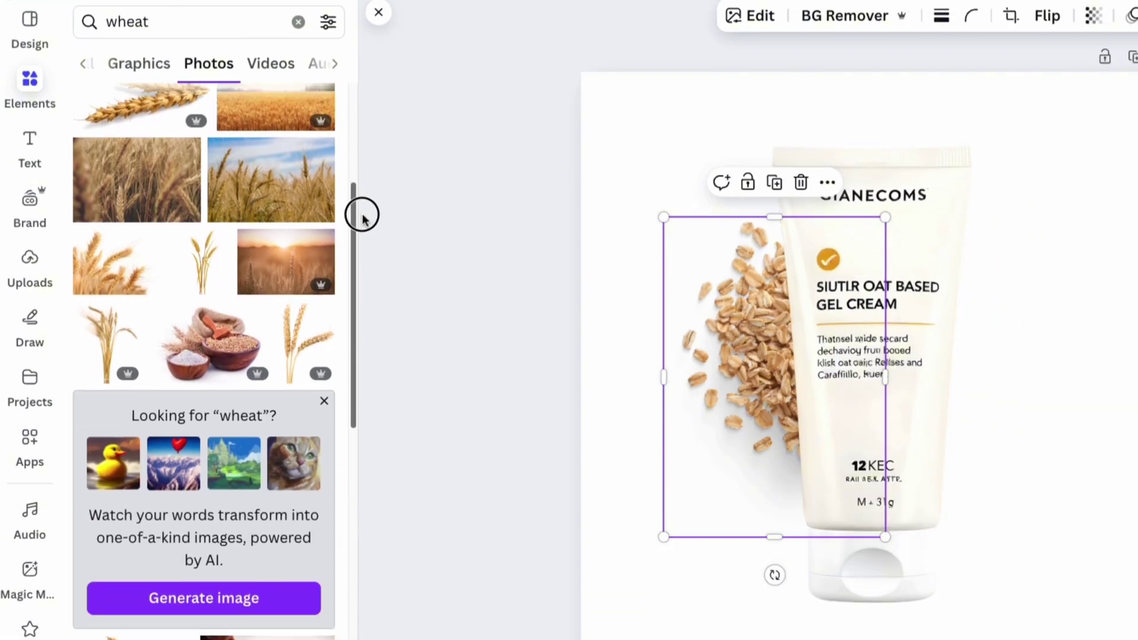
# - Add the three-eared wheat photo, shrink it, rotate it about 70° counter-clockwise and place it over the lower oats
pyautogui.click(286, 241)
pyautogui.moveTo(1044, 131); pyautogui.dragTo(950, 271)
pyautogui.moveTo(833, 626); pyautogui.dragTo(948, 600)
pyautogui.moveTo(937, 570); pyautogui.dragTo(904, 508)
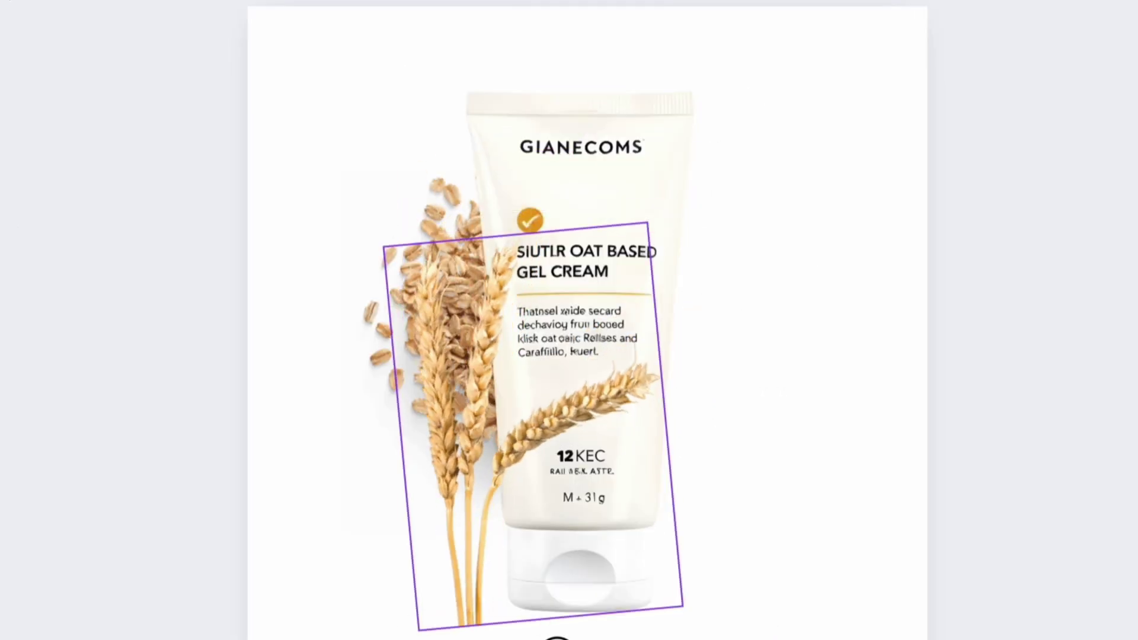
pyautogui.moveTo(733, 356); pyautogui.dragTo(670, 384)
pyautogui.moveTo(648, 488); pyautogui.dragTo(675, 448)
pyautogui.moveTo(560, 427); pyautogui.dragTo(545, 415)
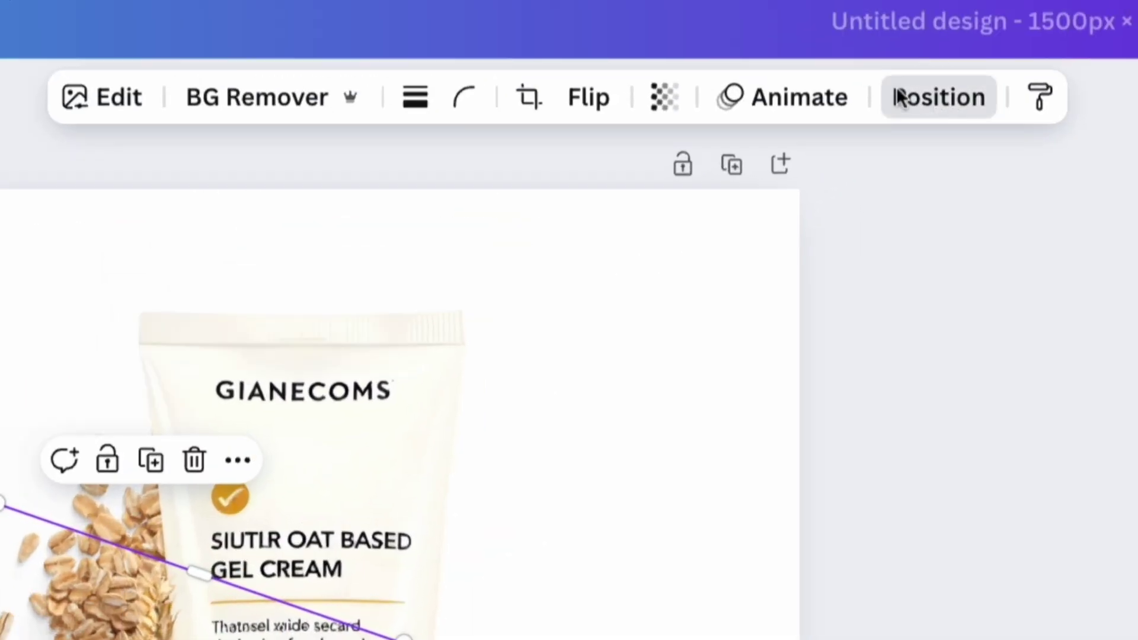
# - Move the wheat behind the tube and place a second, more upright copy above the oats
pyautogui.click(898, 90)
pyautogui.click(459, 187)
pyautogui.click(262, 152)
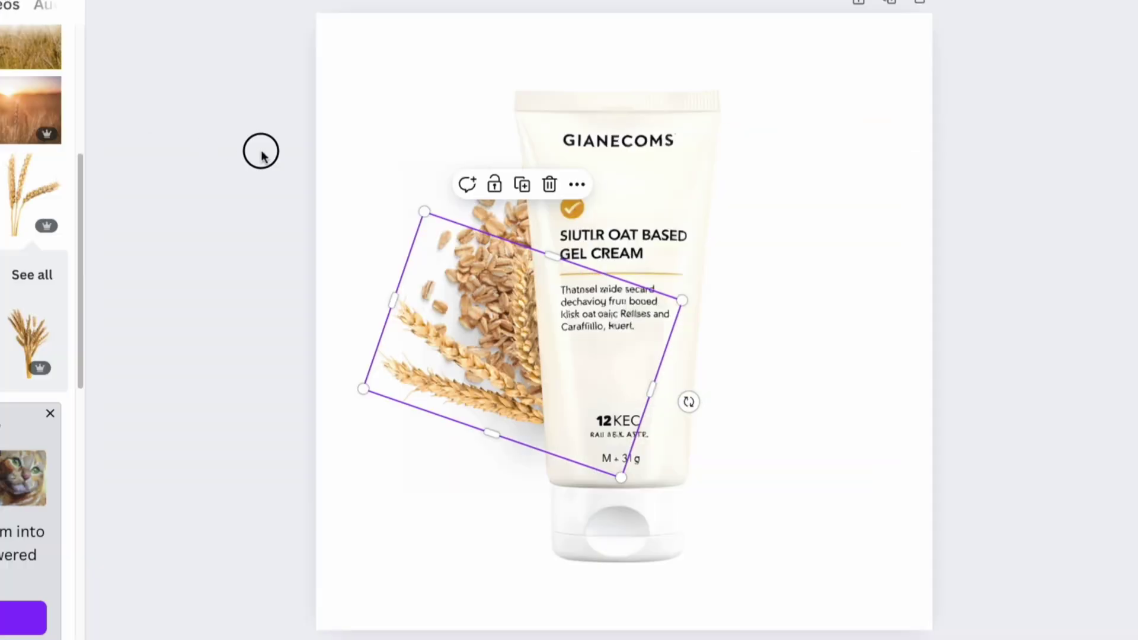
pyautogui.moveTo(474, 310); pyautogui.dragTo(619, 97)
# - Replace the photo search term with "cream" and run the search
pyautogui.click(195, 35)
pyautogui.doubleClick(196, 44)
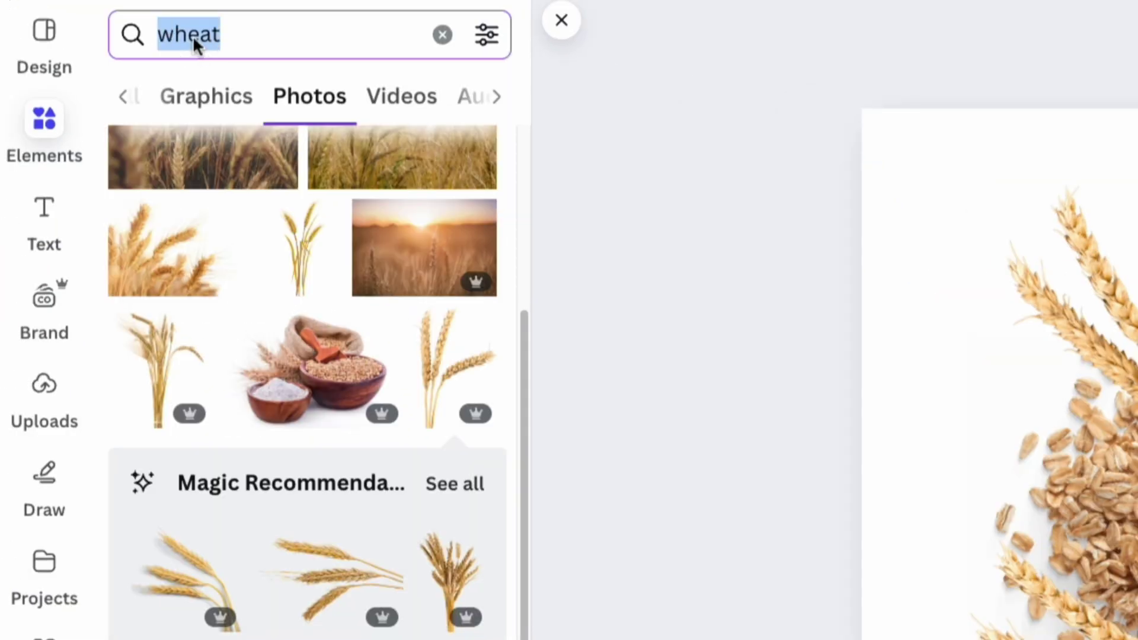
pyautogui.write('cream')
pyautogui.press('Return')
# - Add the grey cream smear photo, rotate it about 135°, scale it to about 942 × 488 px and place it over the tube's right side
pyautogui.click(200, 416)
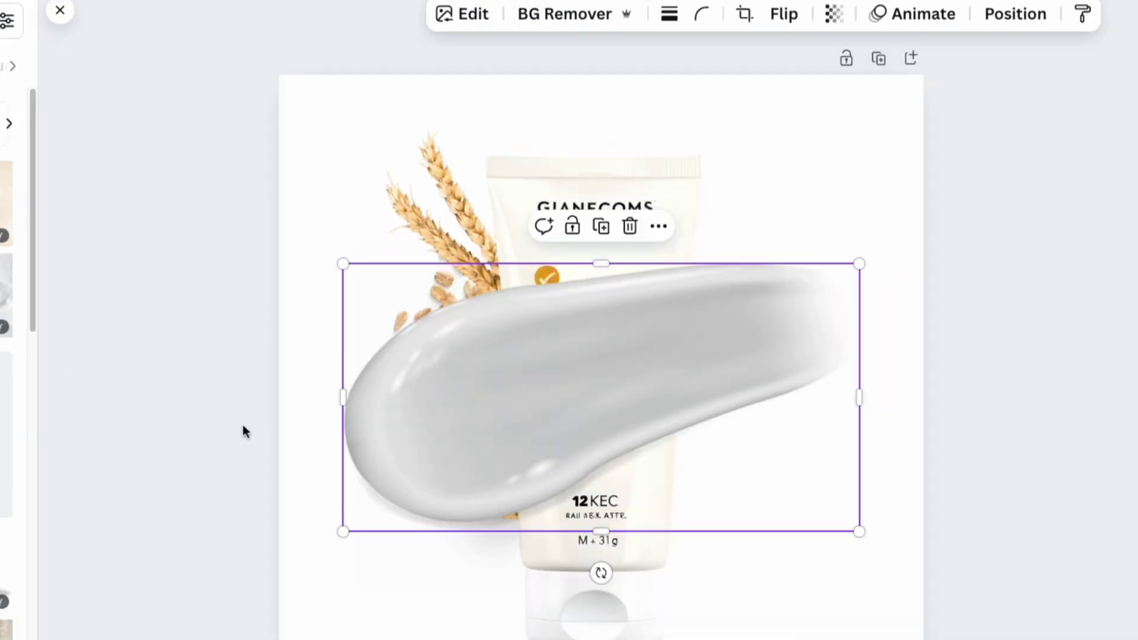
pyautogui.moveTo(601, 573)
pyautogui.mouseDown()
pyautogui.moveTo(325, 315)
pyautogui.moveTo(389, 155)
pyautogui.mouseUp()
pyautogui.moveTo(699, 119); pyautogui.dragTo(659, 235)
pyautogui.moveTo(642, 381)
pyautogui.mouseDown()
pyautogui.moveTo(777, 282)
pyautogui.moveTo(764, 281)
pyautogui.mouseUp()
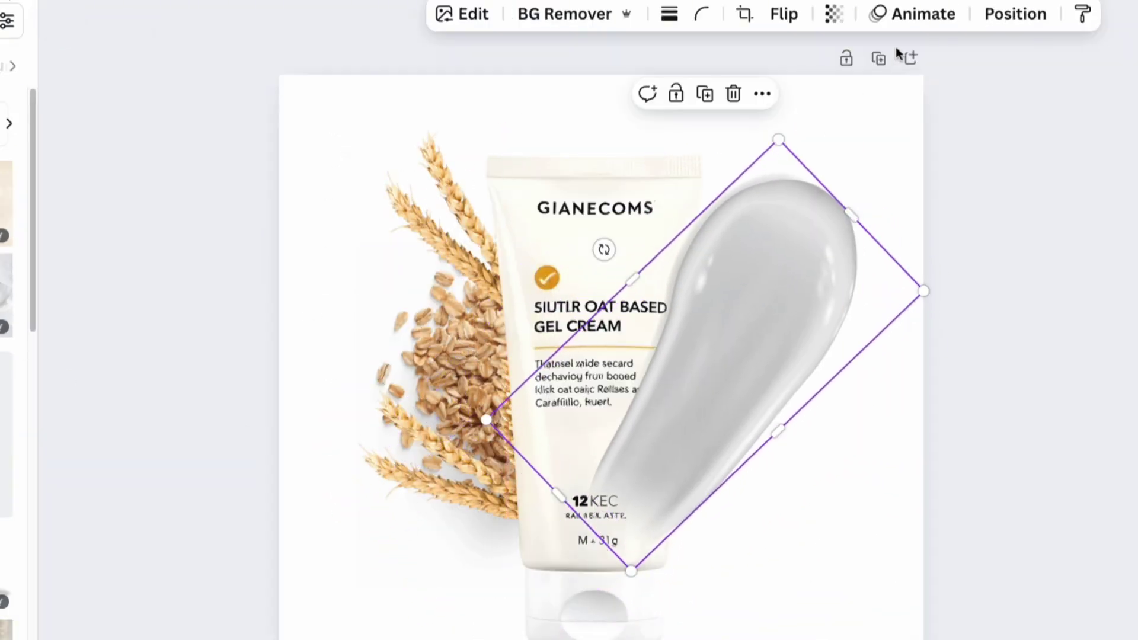
# - Send the cream smear backward behind the tube and shift it slightly to the right
pyautogui.click(1014, 14)
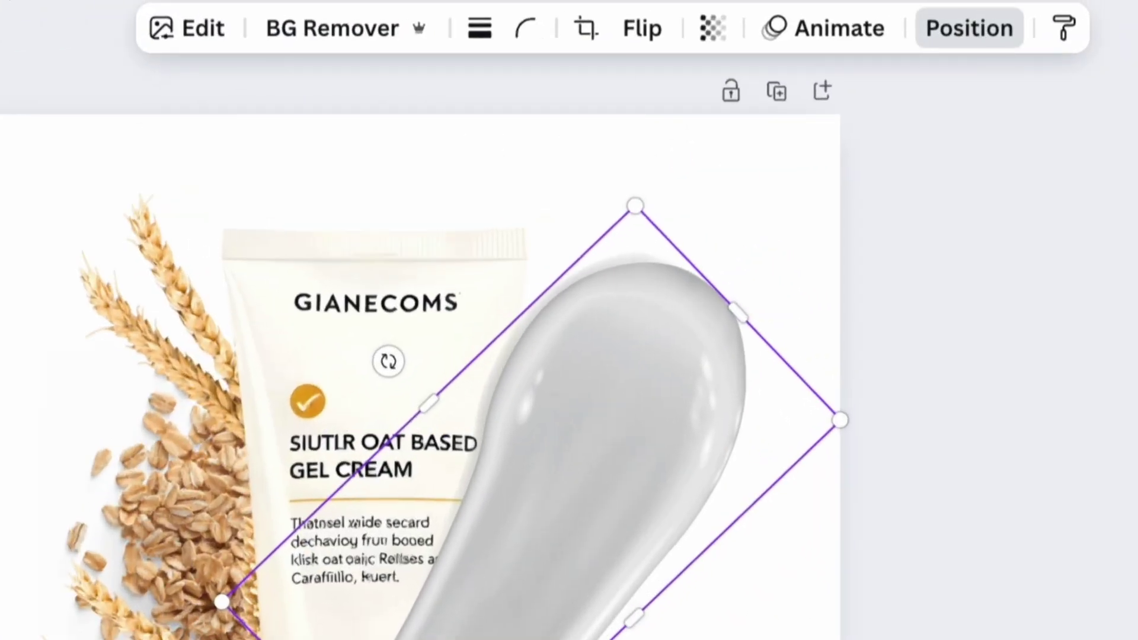
pyautogui.click(970, 28)
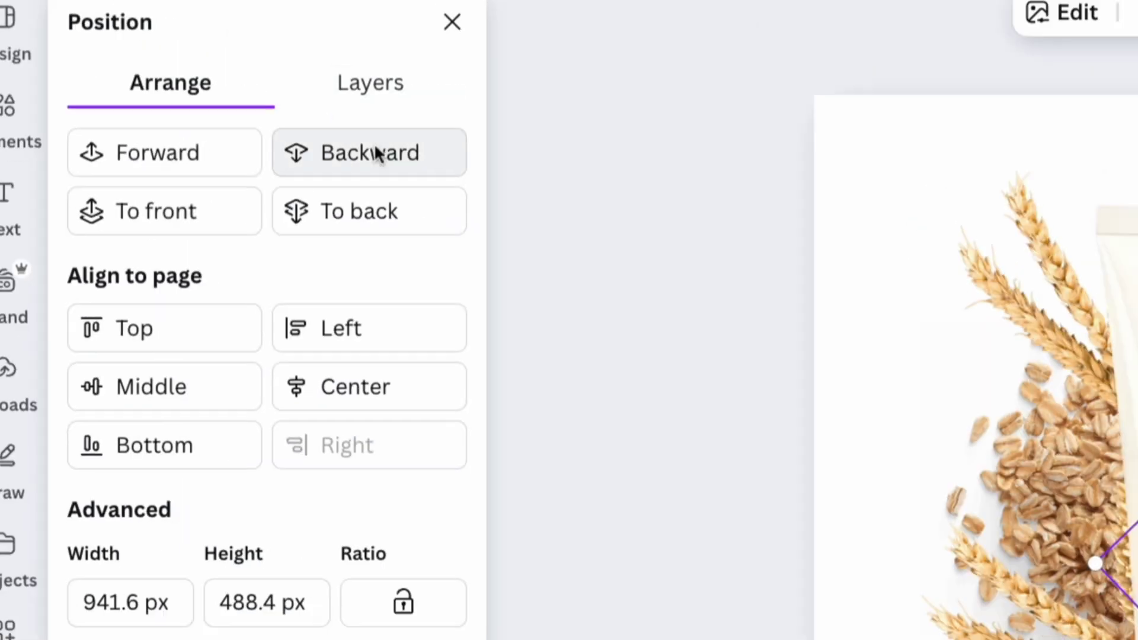
pyautogui.click(432, 167)
pyautogui.moveTo(763, 175); pyautogui.dragTo(773, 176)
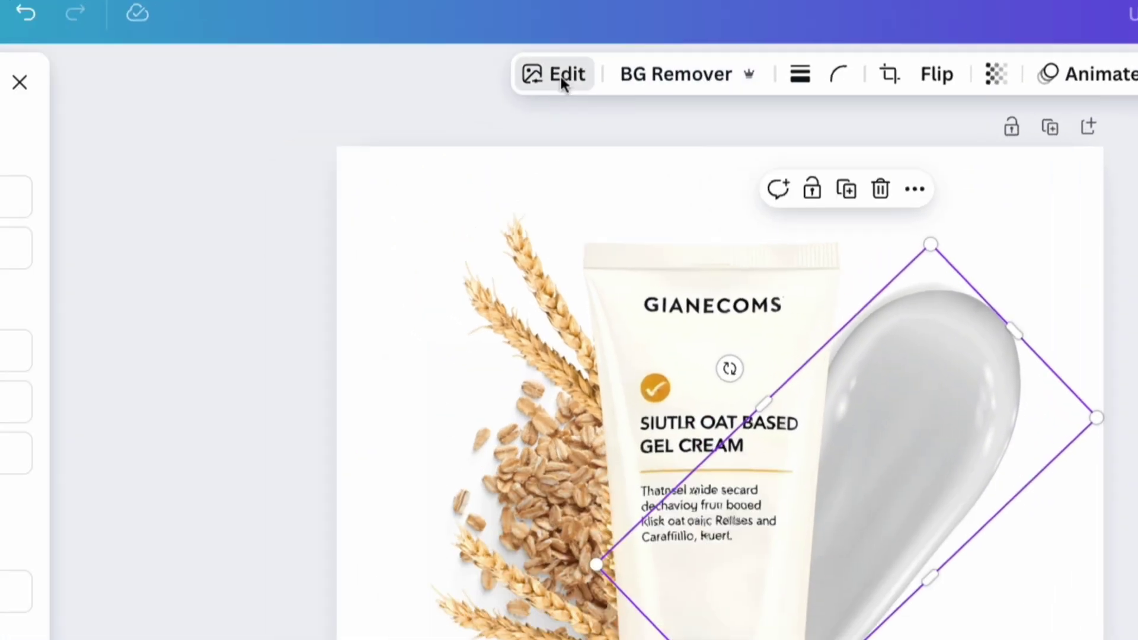
# - Lighten the grey cream smear by setting its brightness to 35
pyautogui.click(561, 78)
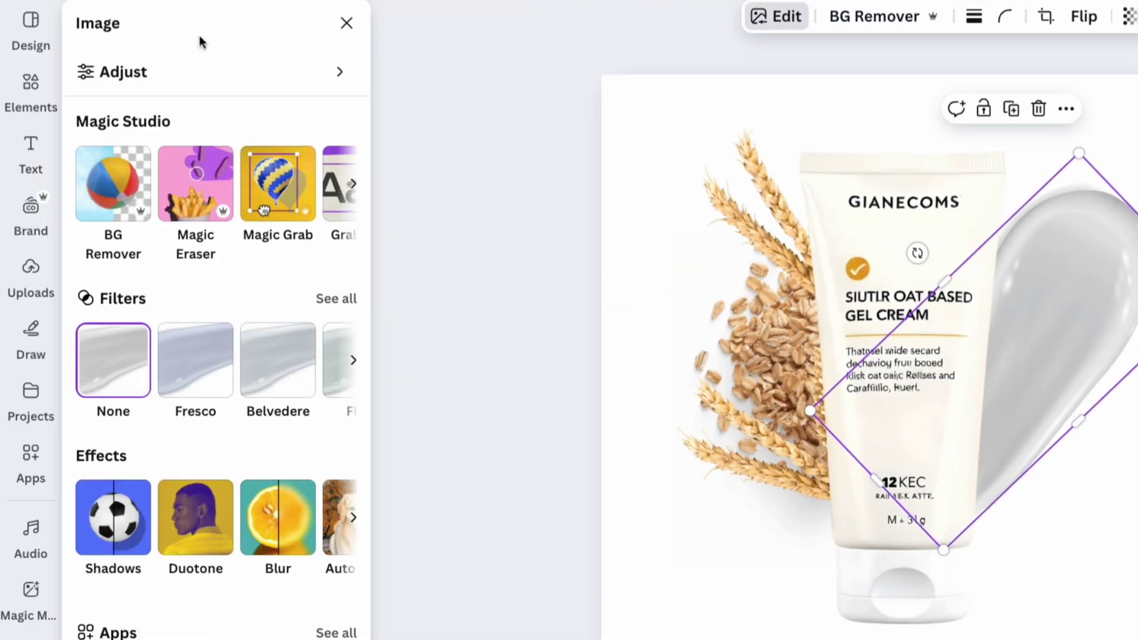
pyautogui.click(122, 83)
pyautogui.moveTo(187, 446); pyautogui.dragTo(242, 449)
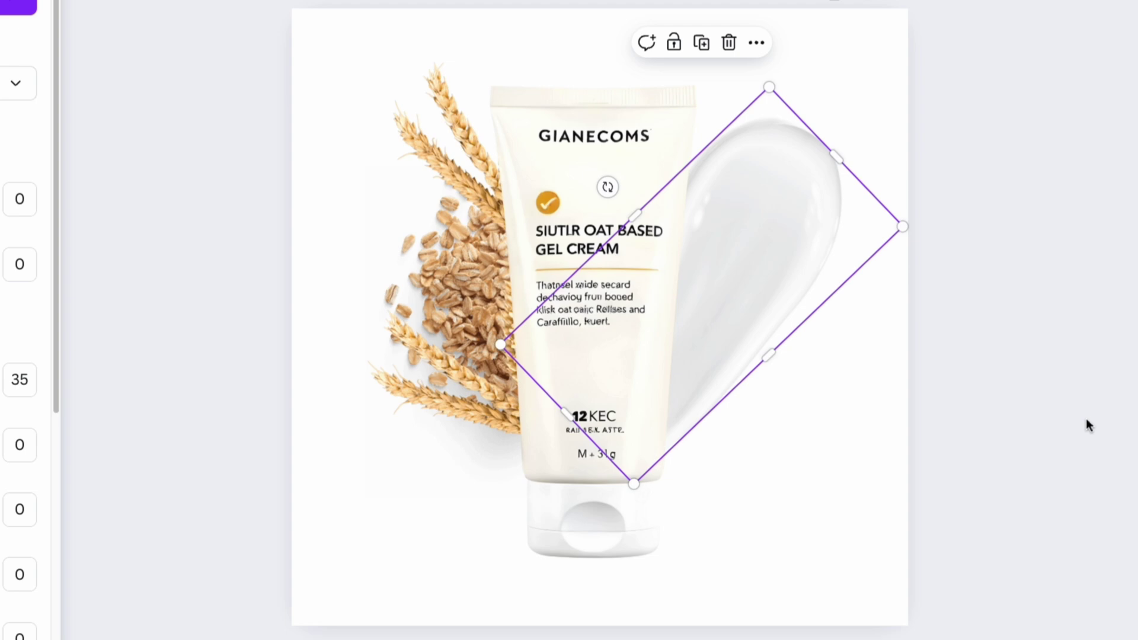
pyautogui.click(1085, 424)
pyautogui.click(900, 477)
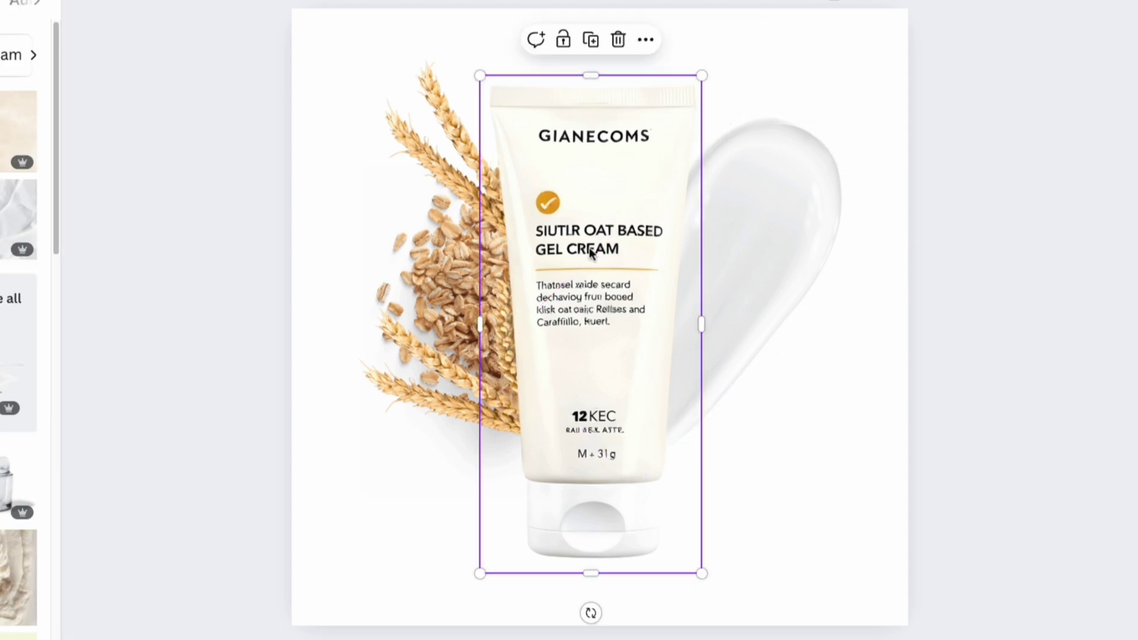
# - Add a Drop shadow to the gel cream tube with blur amount 42 and intensity 18
pyautogui.click(464, 35)
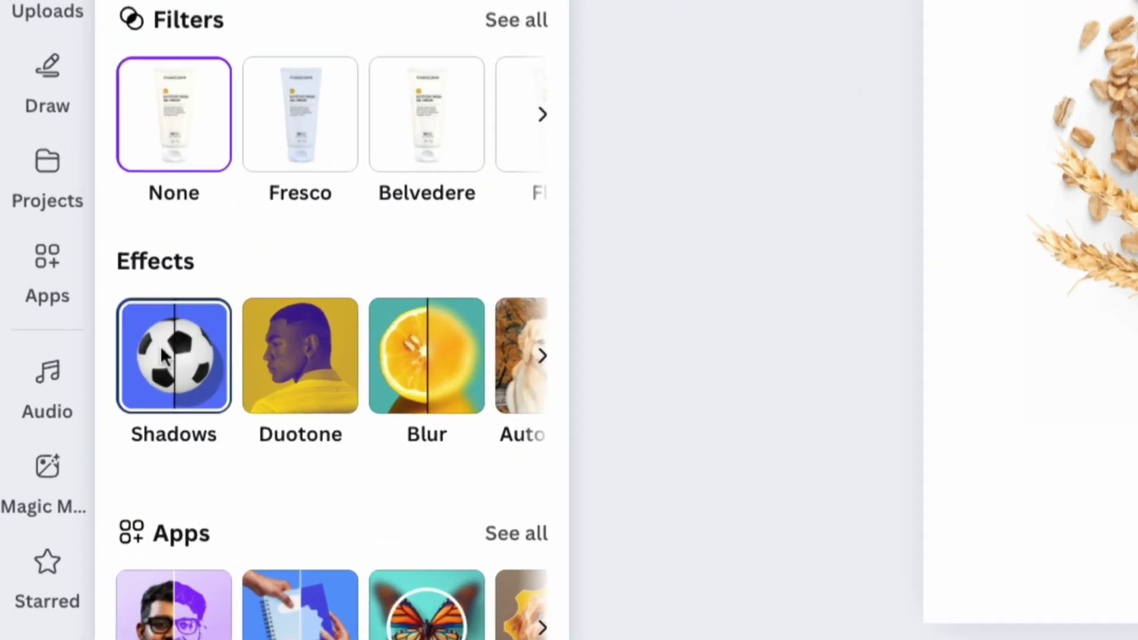
pyautogui.click(115, 470)
pyautogui.click(161, 215)
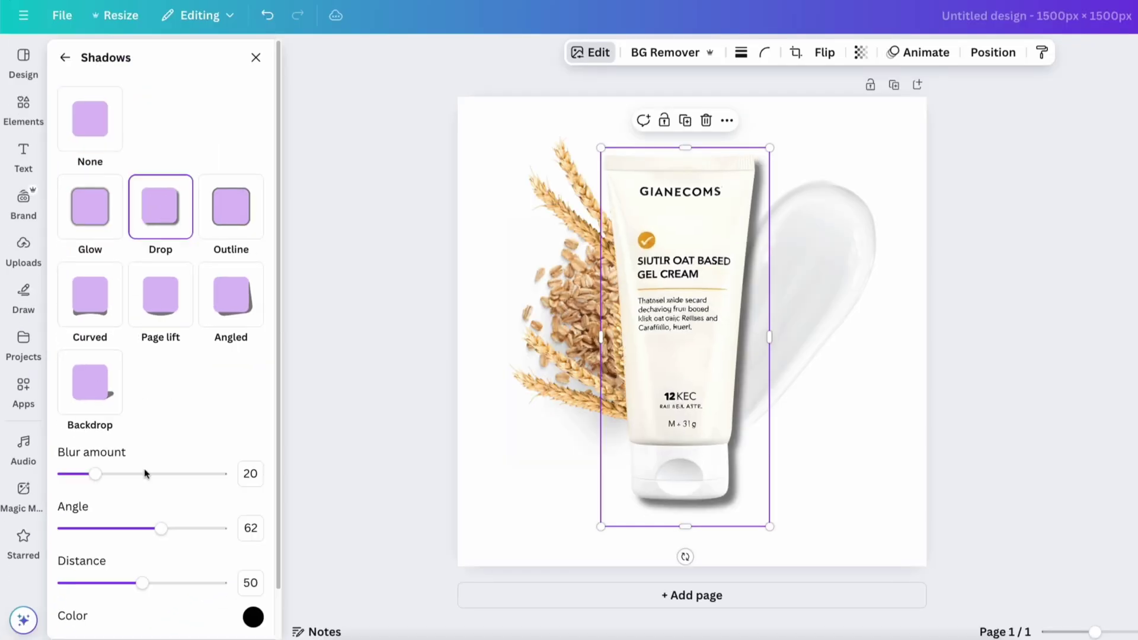
pyautogui.scroll(-1, 146, 474)
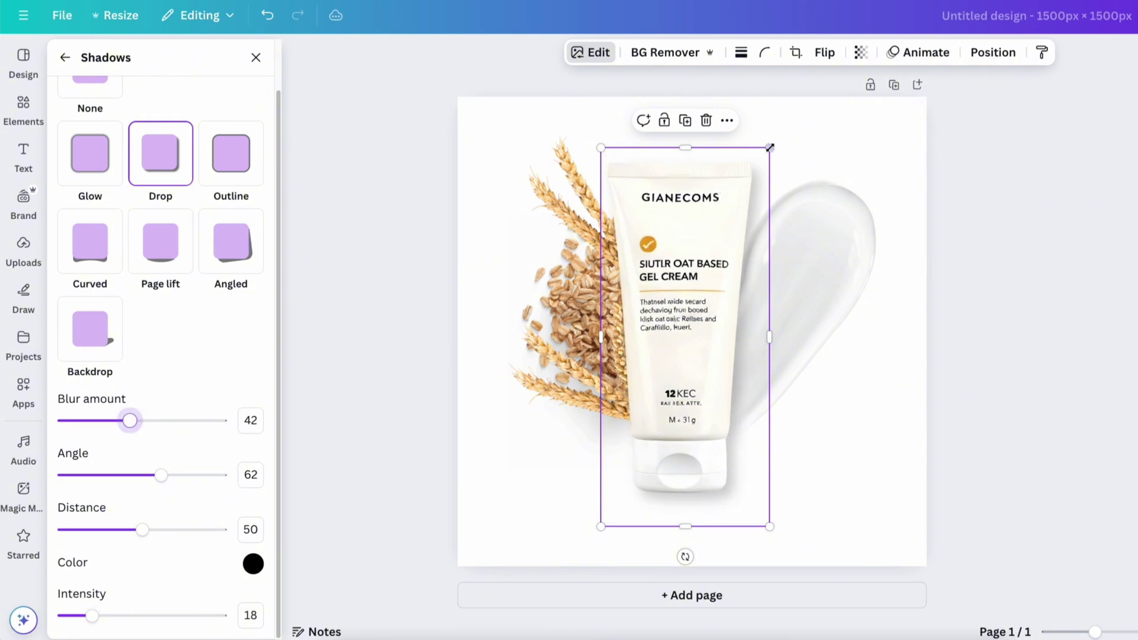
# - Enlarge the tube slightly and move it down a little between the oats and the cream smear
pyautogui.moveTo(769, 147); pyautogui.dragTo(781, 121)
pyautogui.click(979, 210)
pyautogui.moveTo(713, 339); pyautogui.dragTo(719, 356)
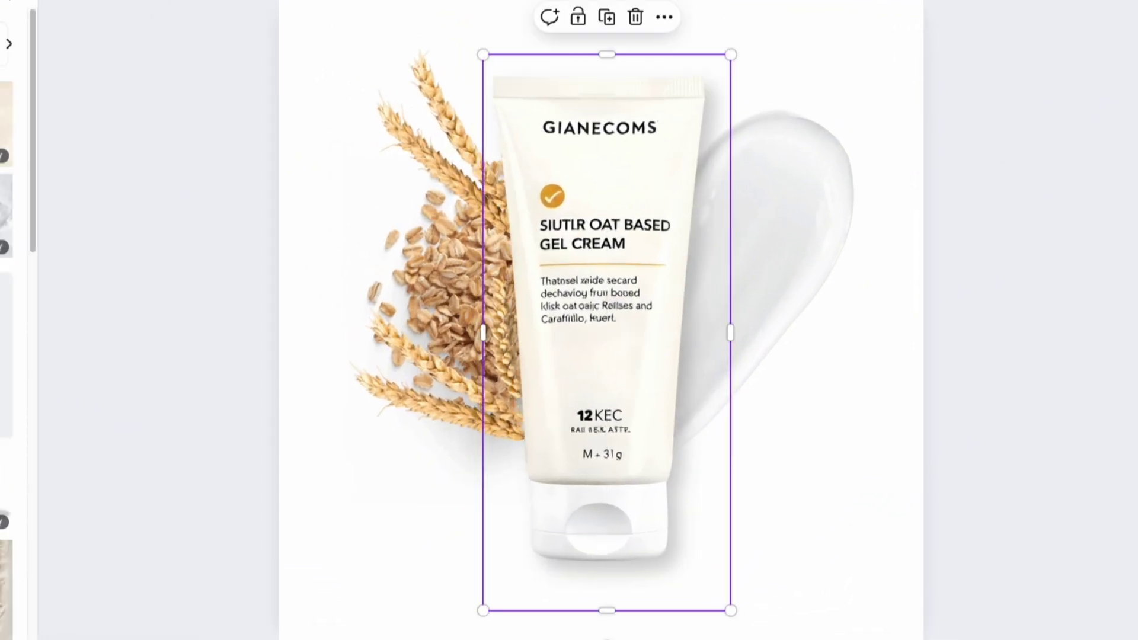
pyautogui.press('Escape')
# - Open the download settings for the finished gel cream design
pyautogui.click(1050, 40)
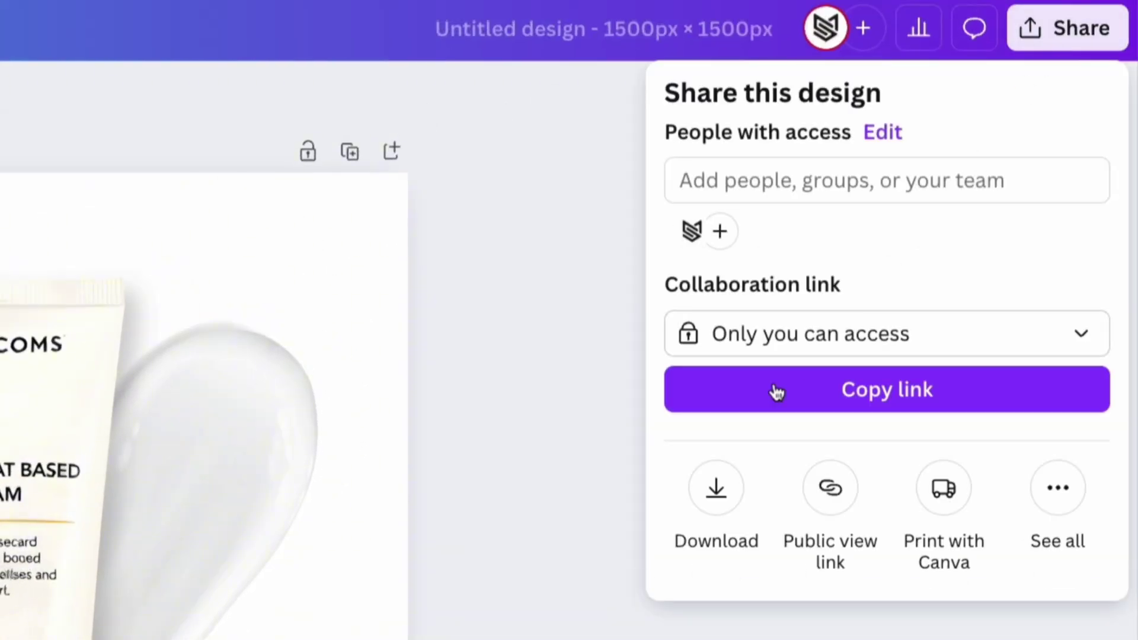
pyautogui.click(716, 490)
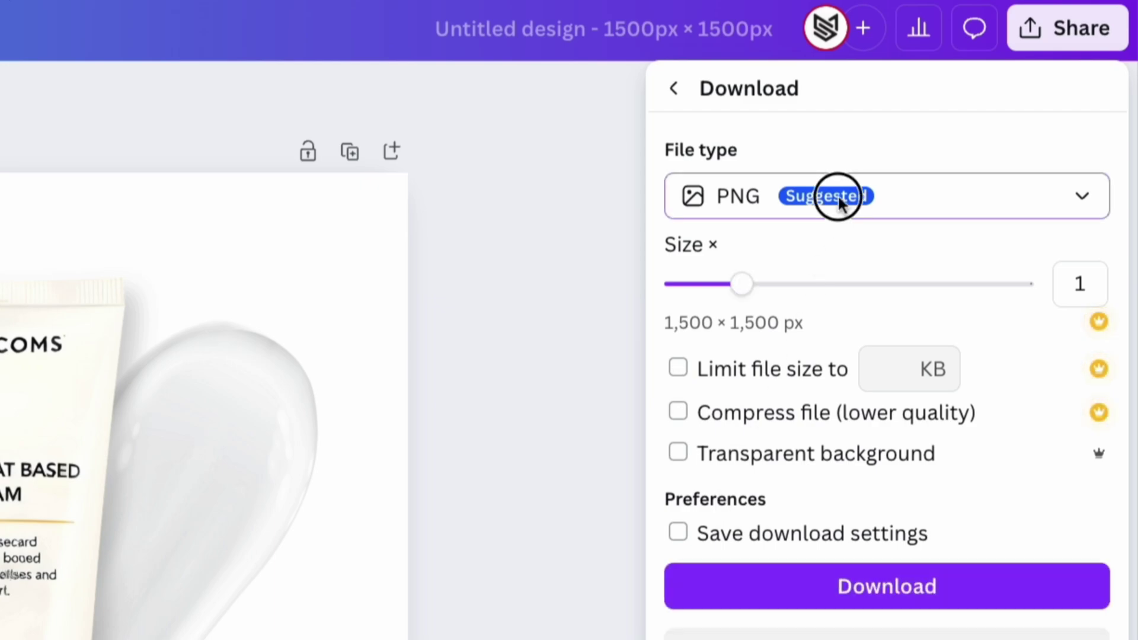